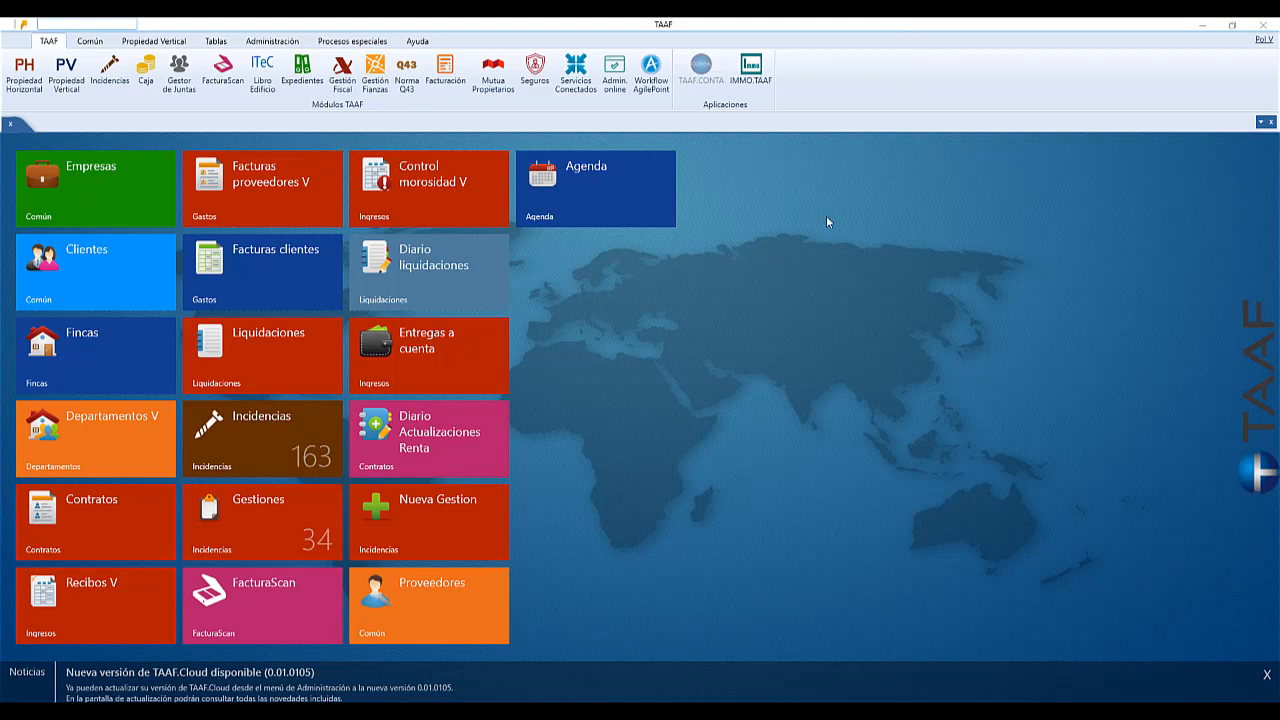
Open the Honorarios 3% fee from Tablas > Generales 1 > Honorarios.
click(231, 41)
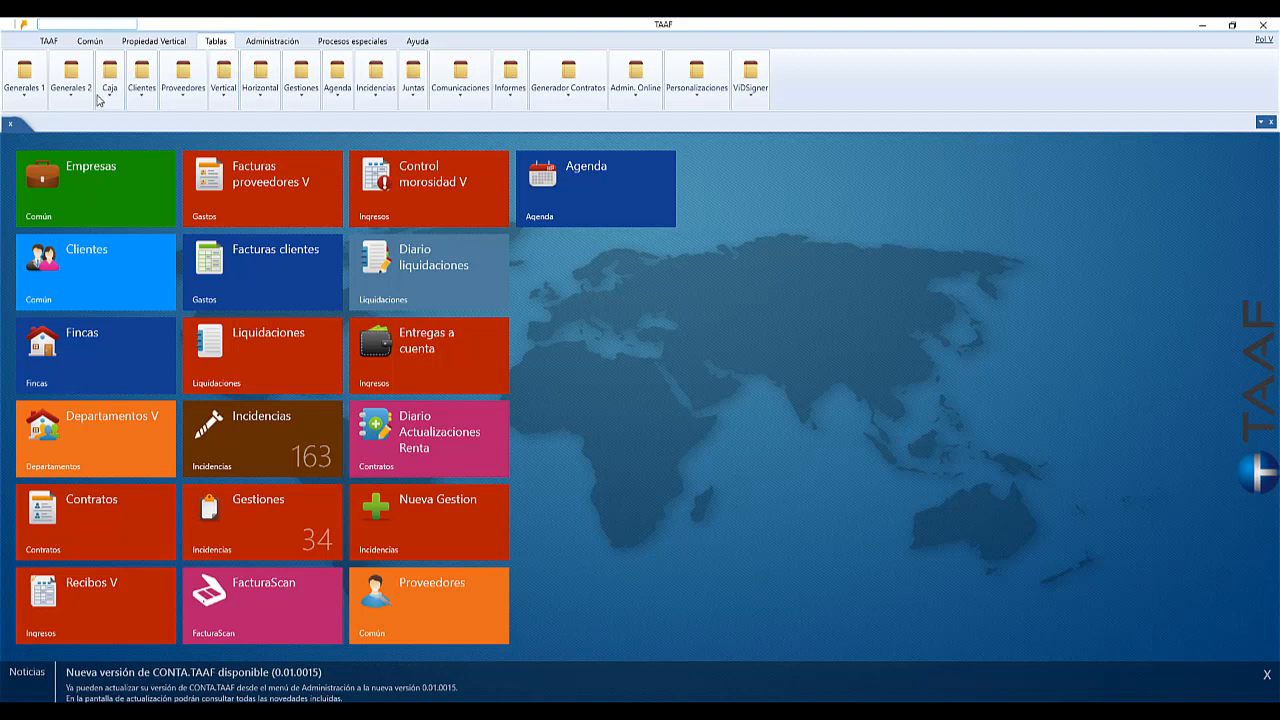
click(26, 99)
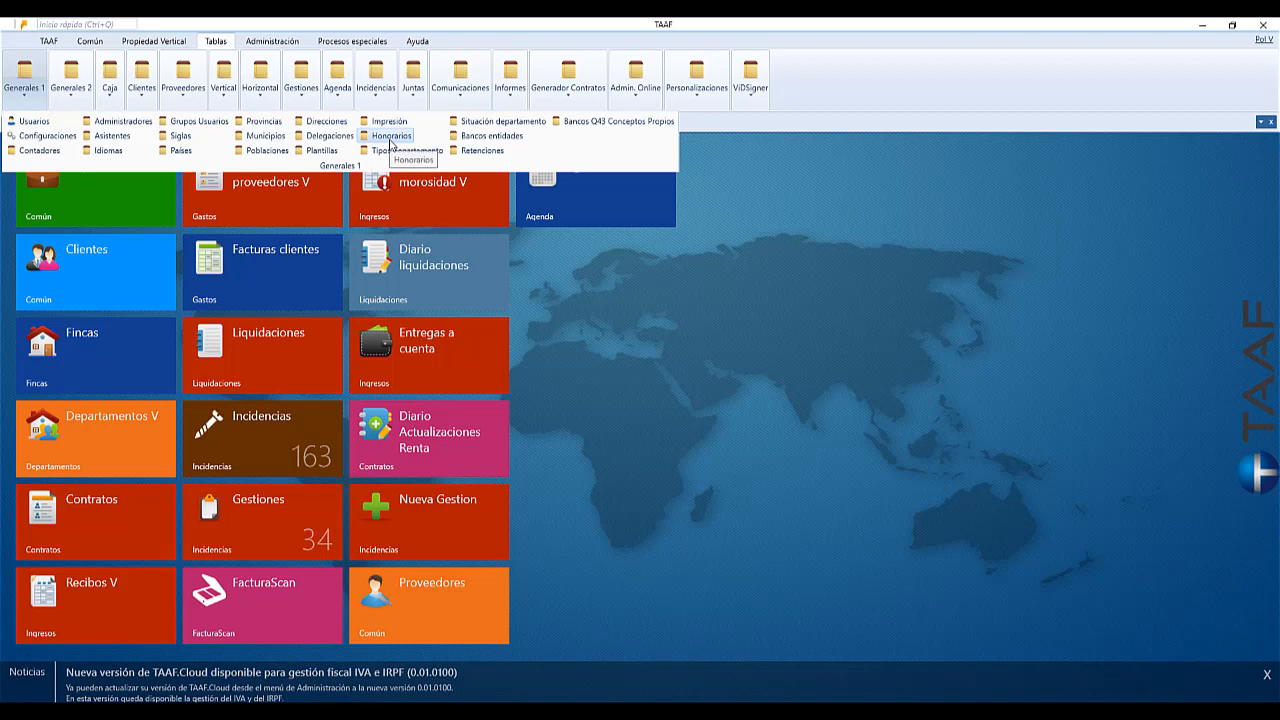
click(391, 136)
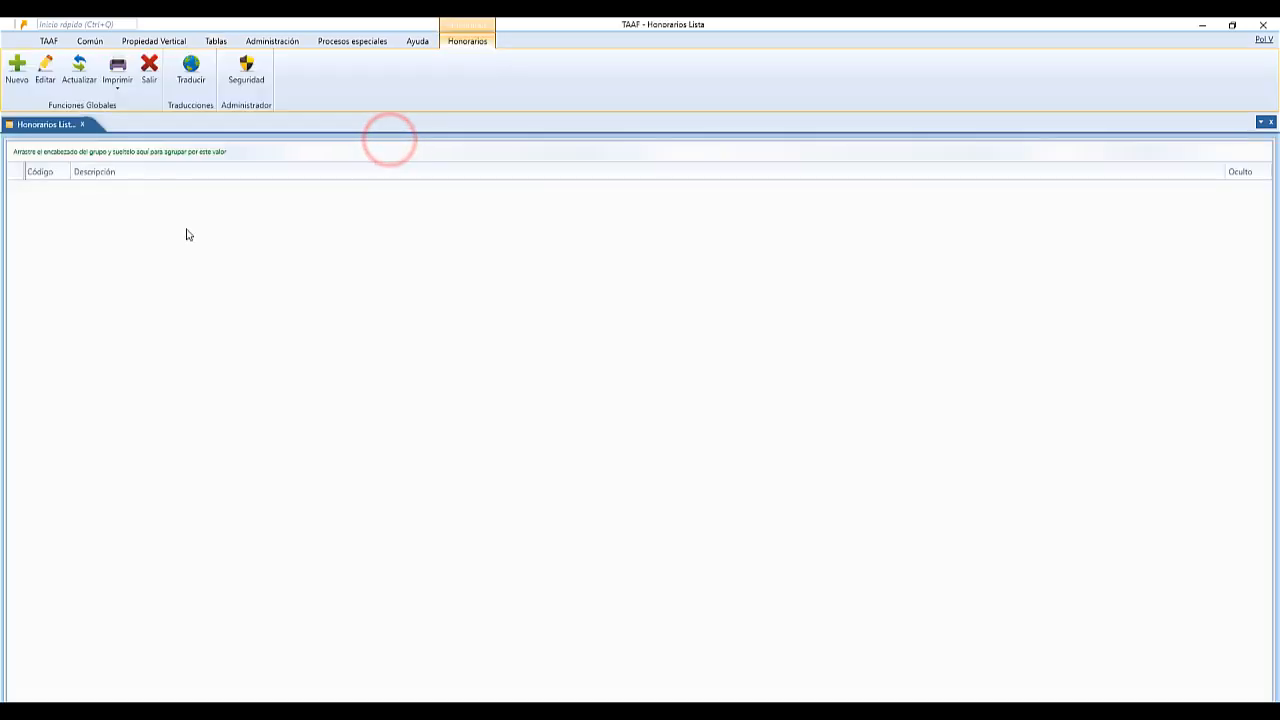
double_click(163, 236)
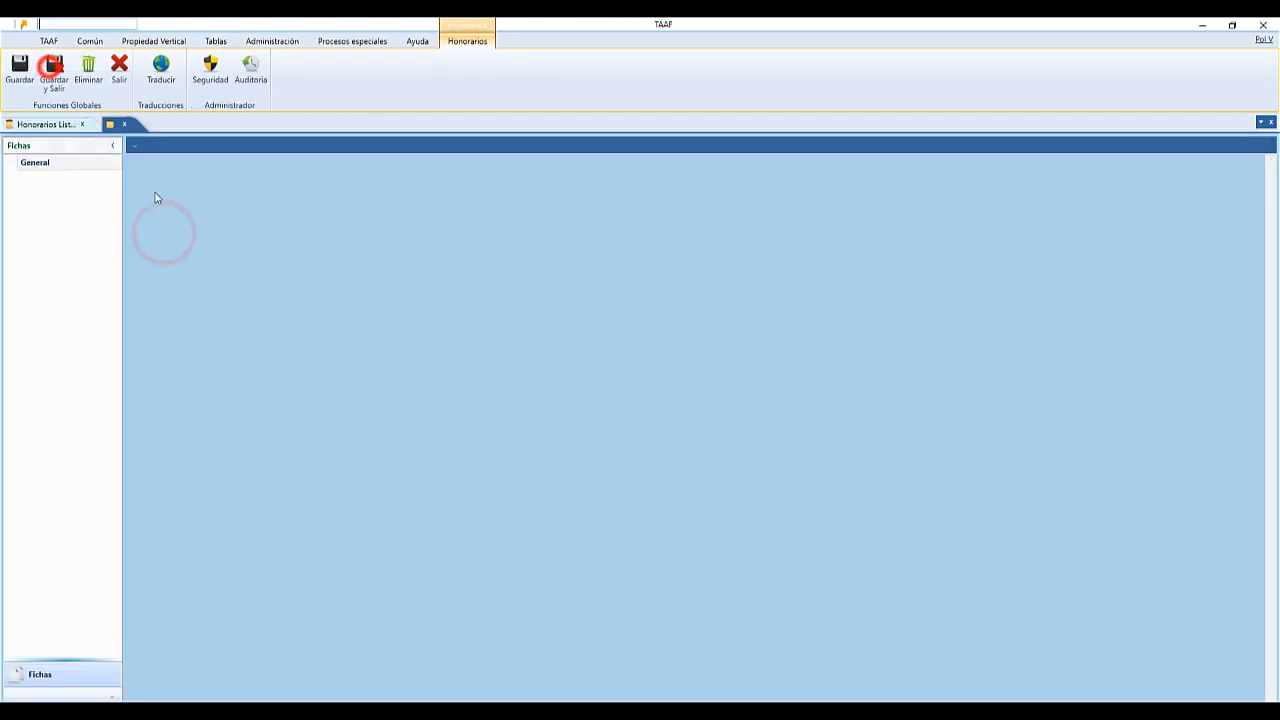
Set the fee's calculation type to Total, save and close, and return to the dashboard.
click(314, 191)
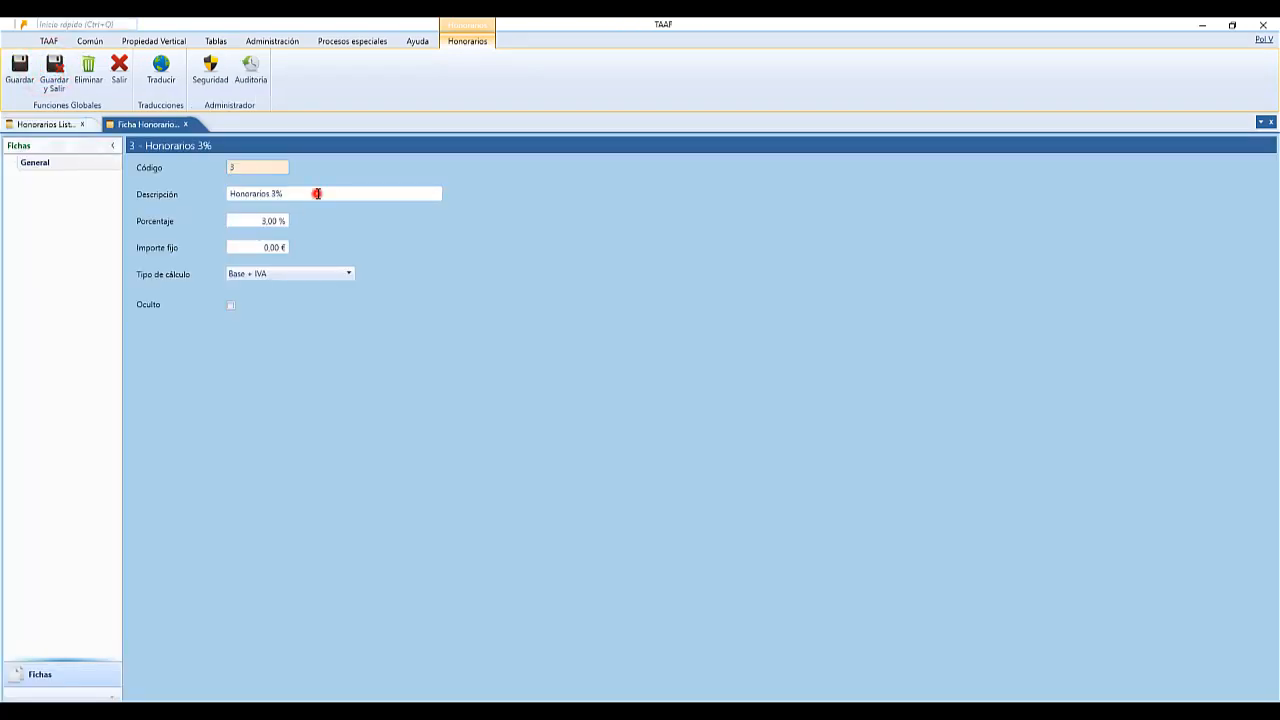
click(348, 197)
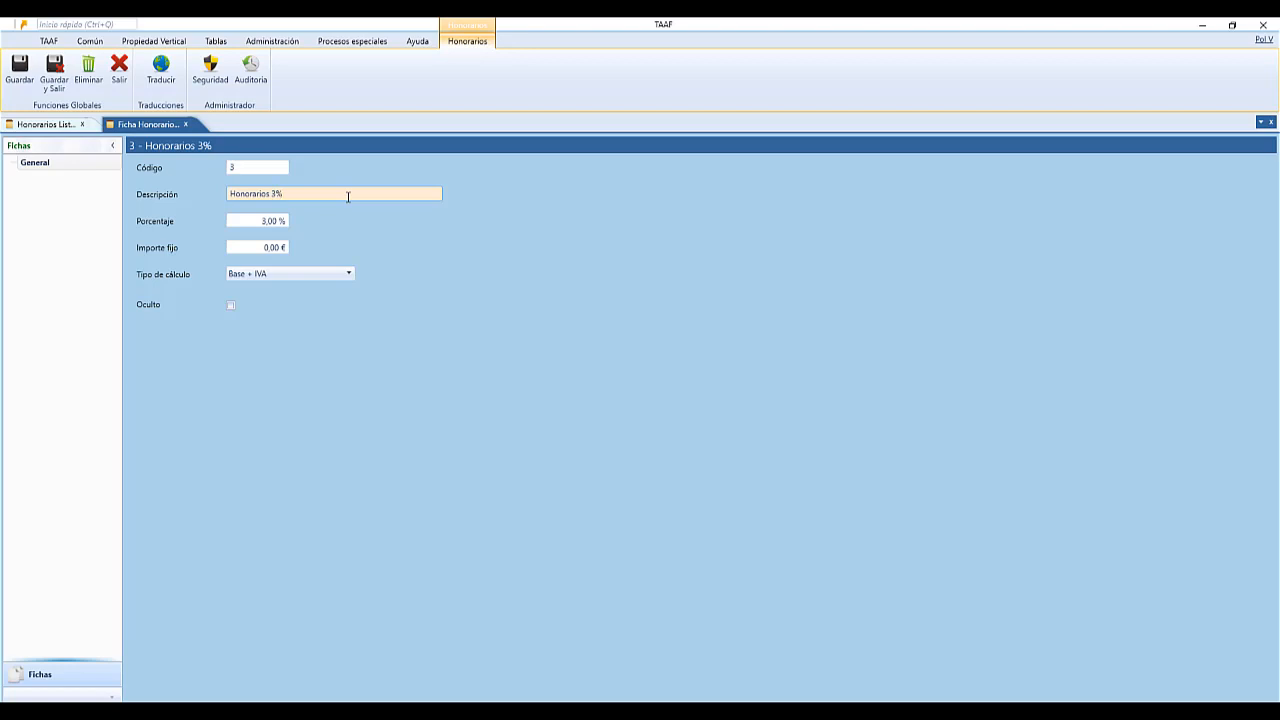
click(259, 224)
click(258, 247)
click(261, 276)
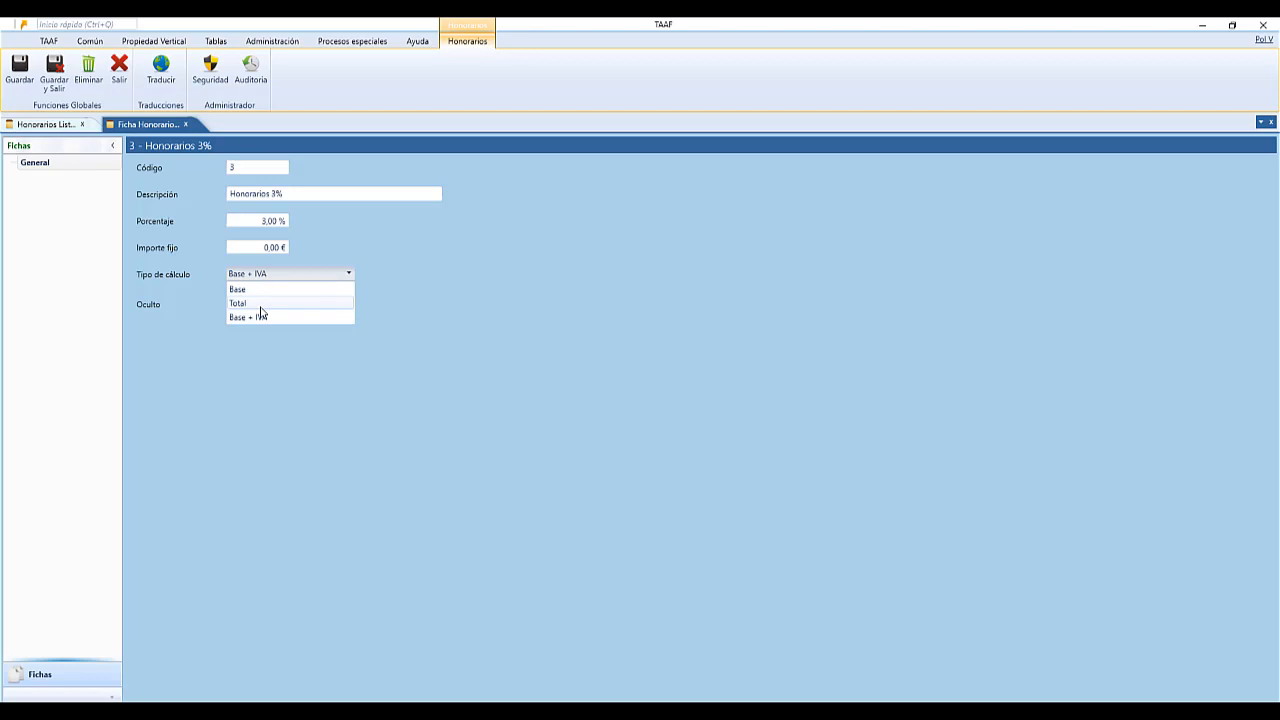
click(258, 305)
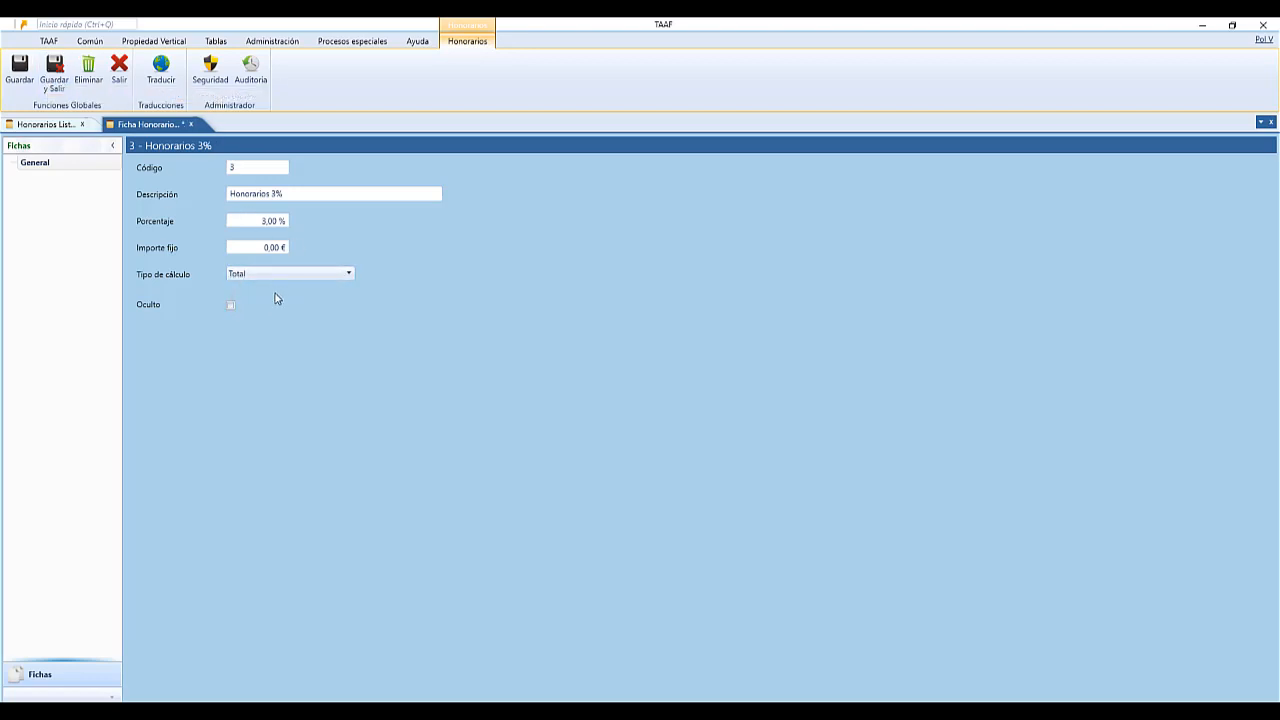
click(54, 68)
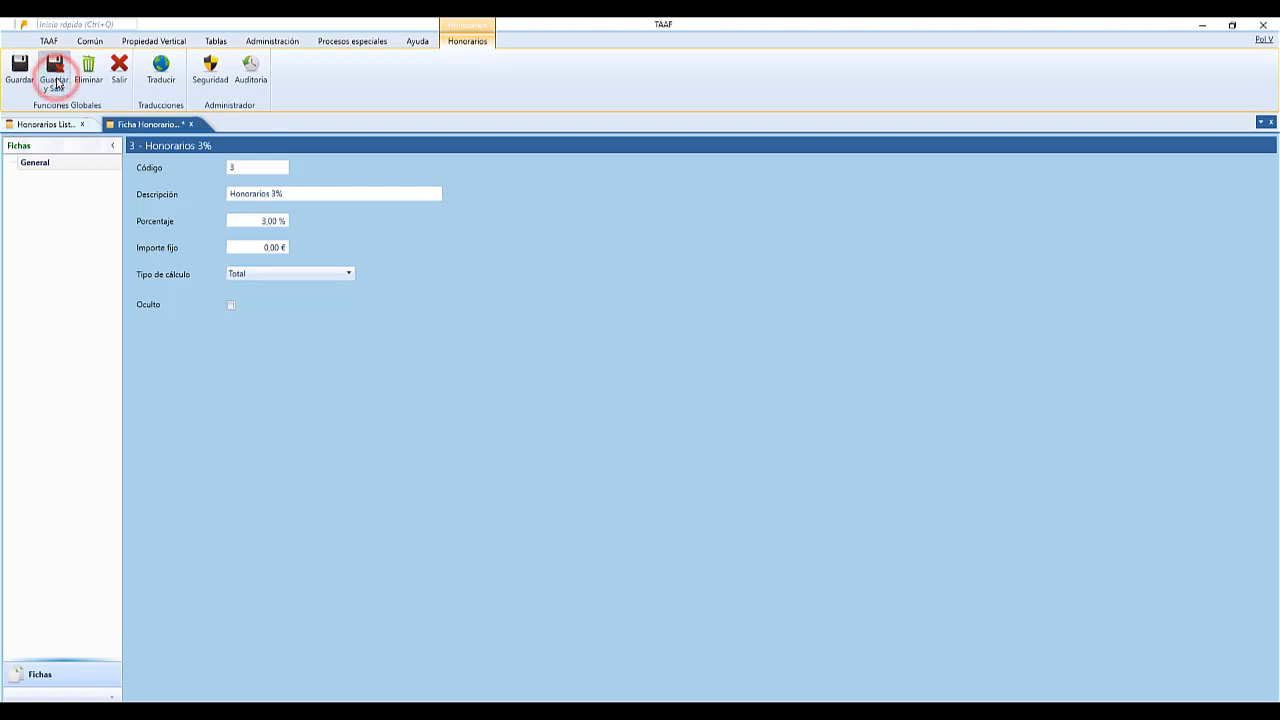
click(24, 25)
click(66, 23)
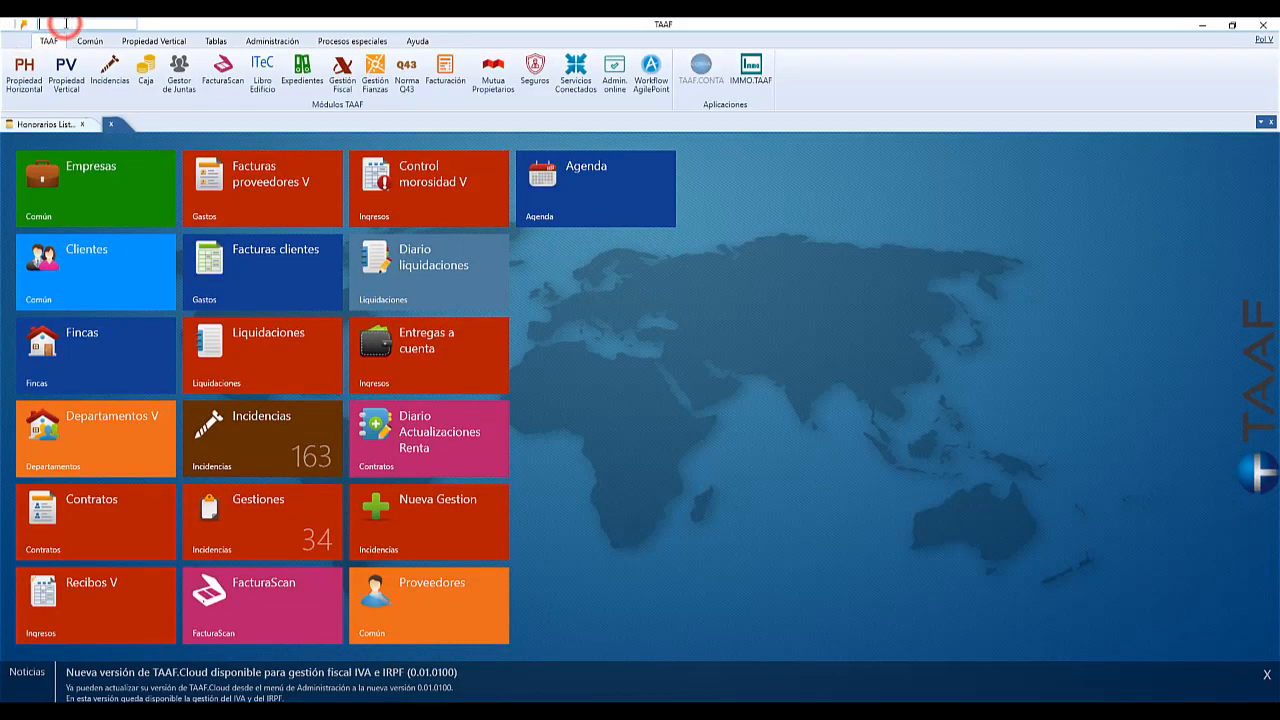
Find the BAREMO DESPACHO scale via an 'honor' search and display its six percentage brackets.
text(ho)
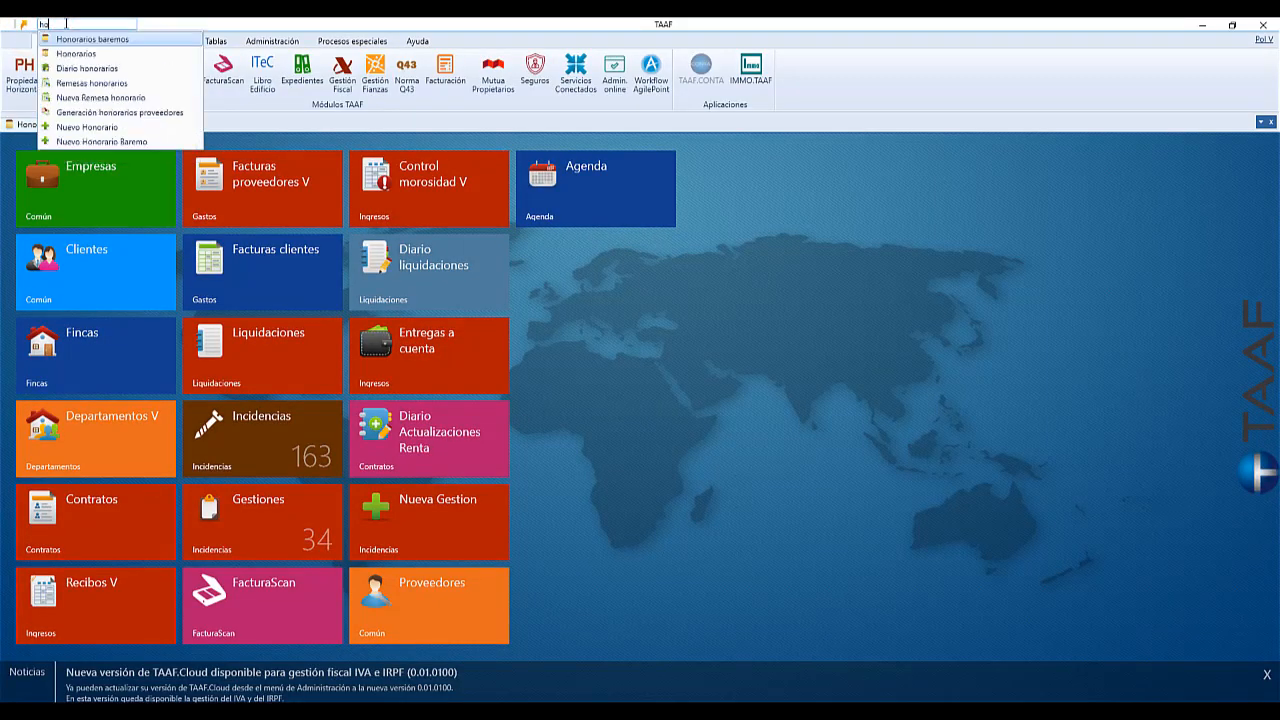
text(nor)
click(86, 39)
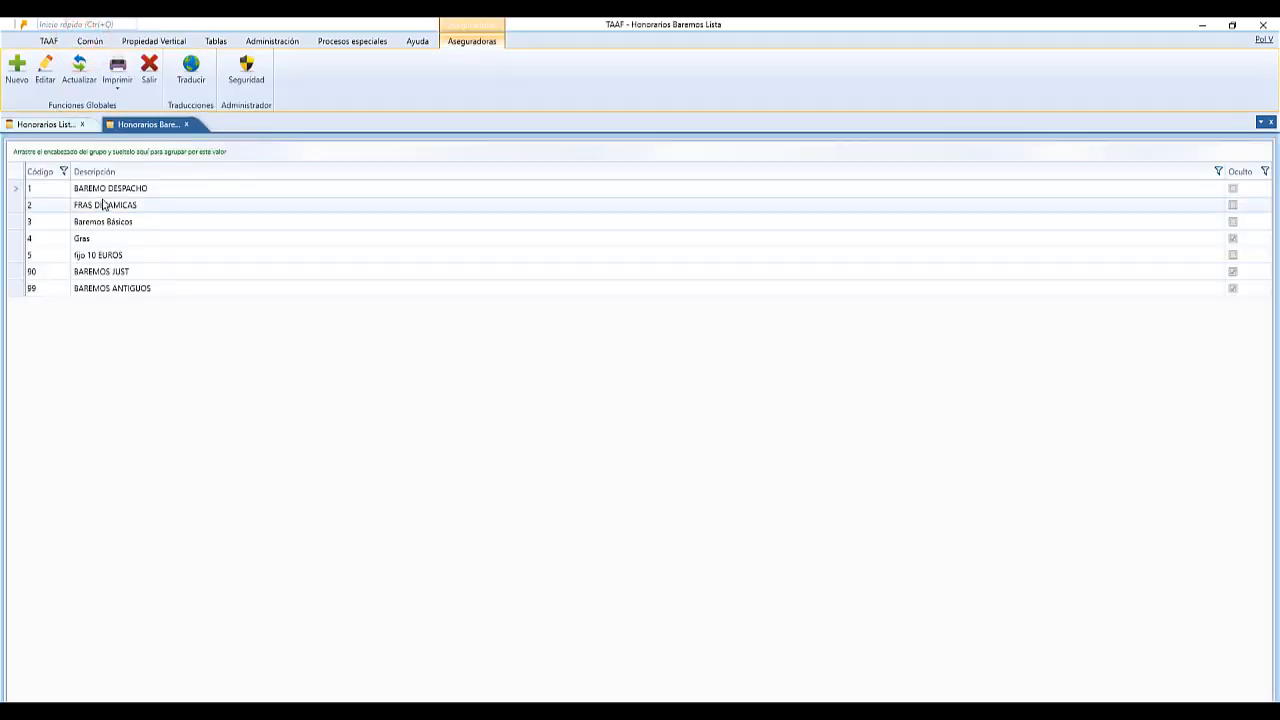
click(106, 189)
click(50, 74)
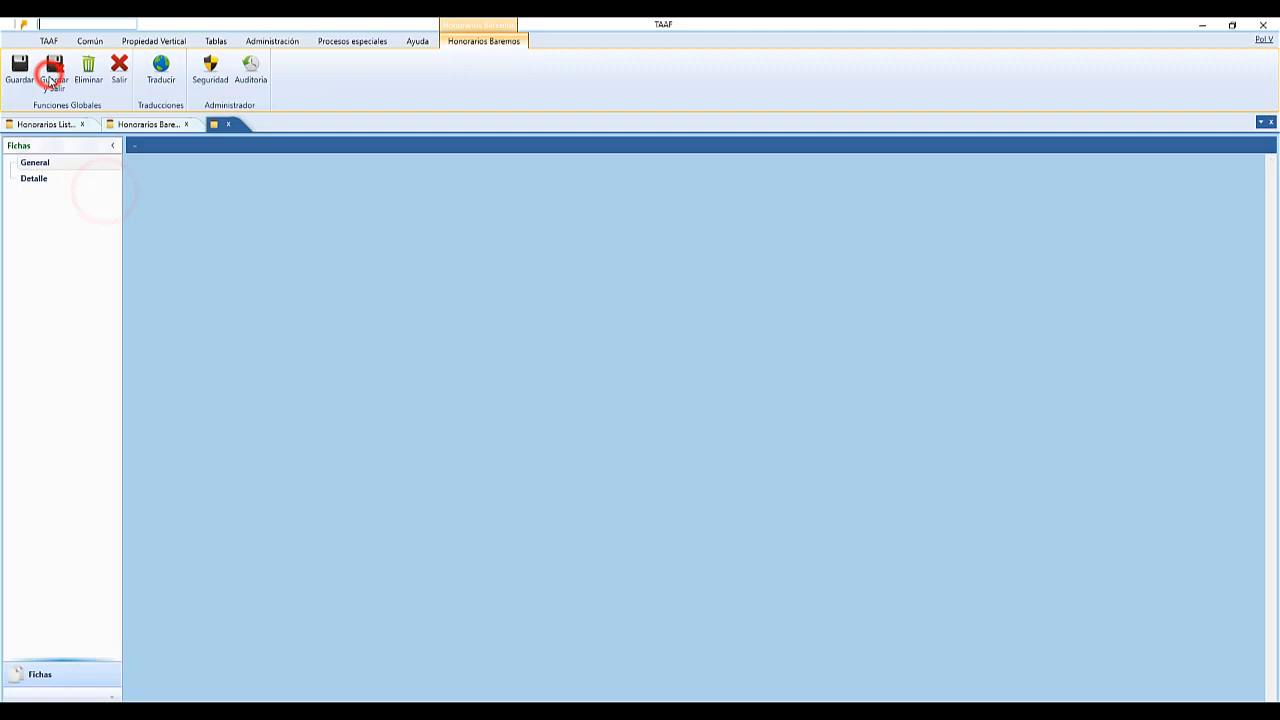
click(57, 177)
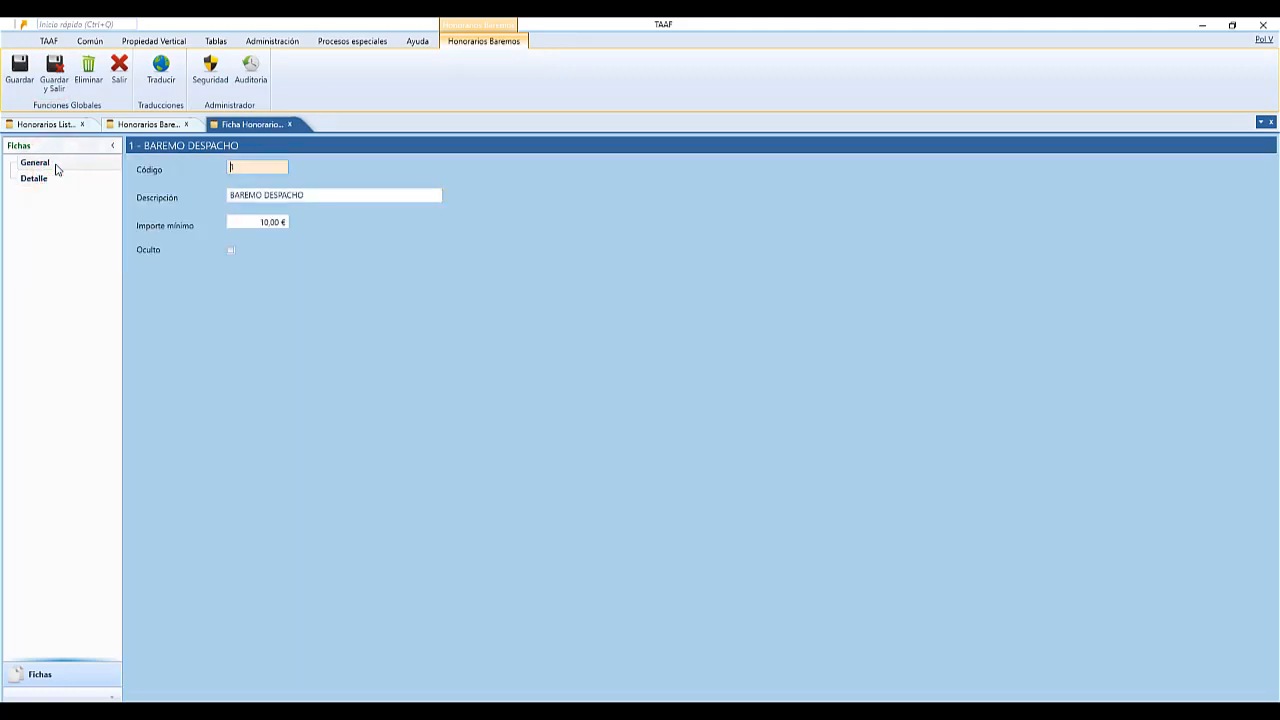
click(317, 196)
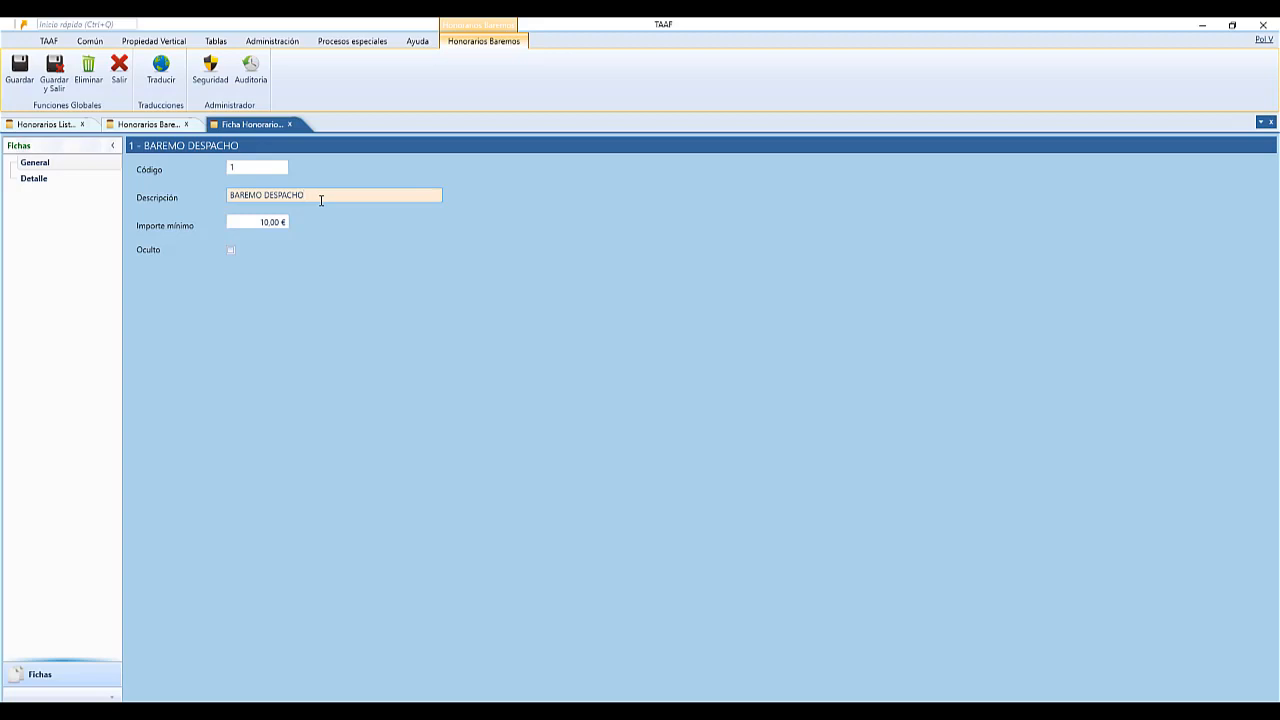
click(244, 222)
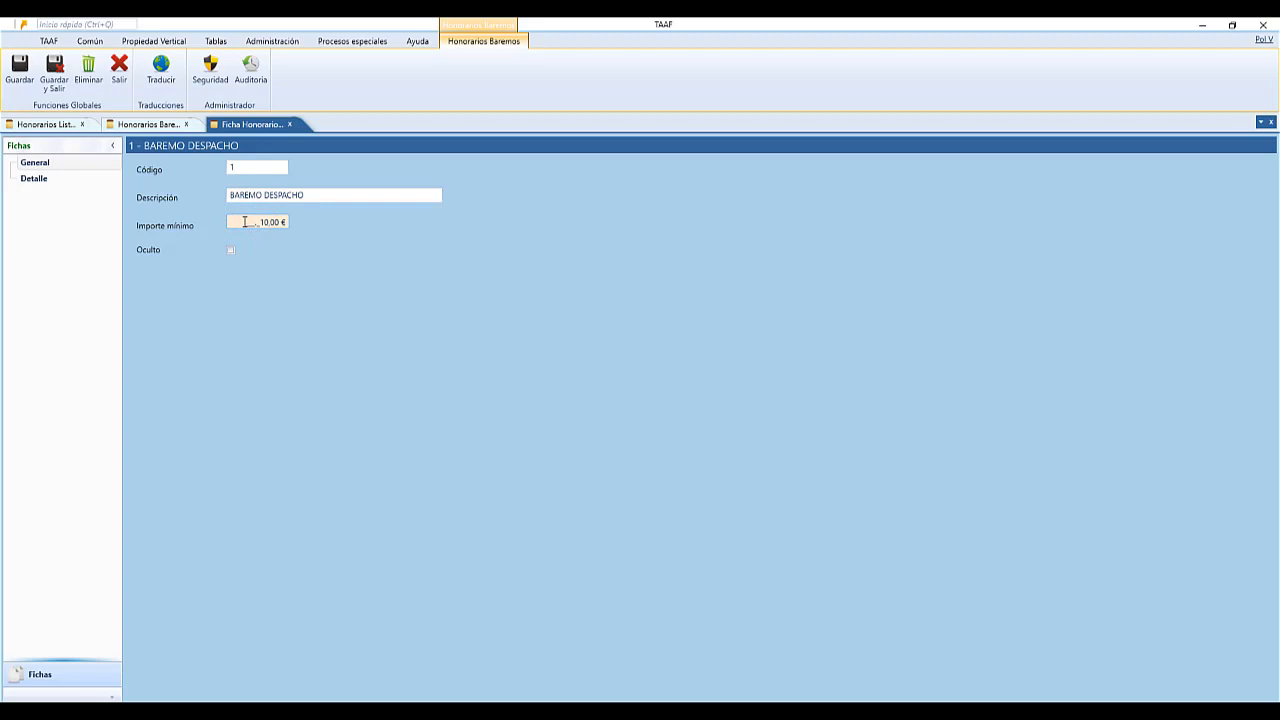
click(36, 178)
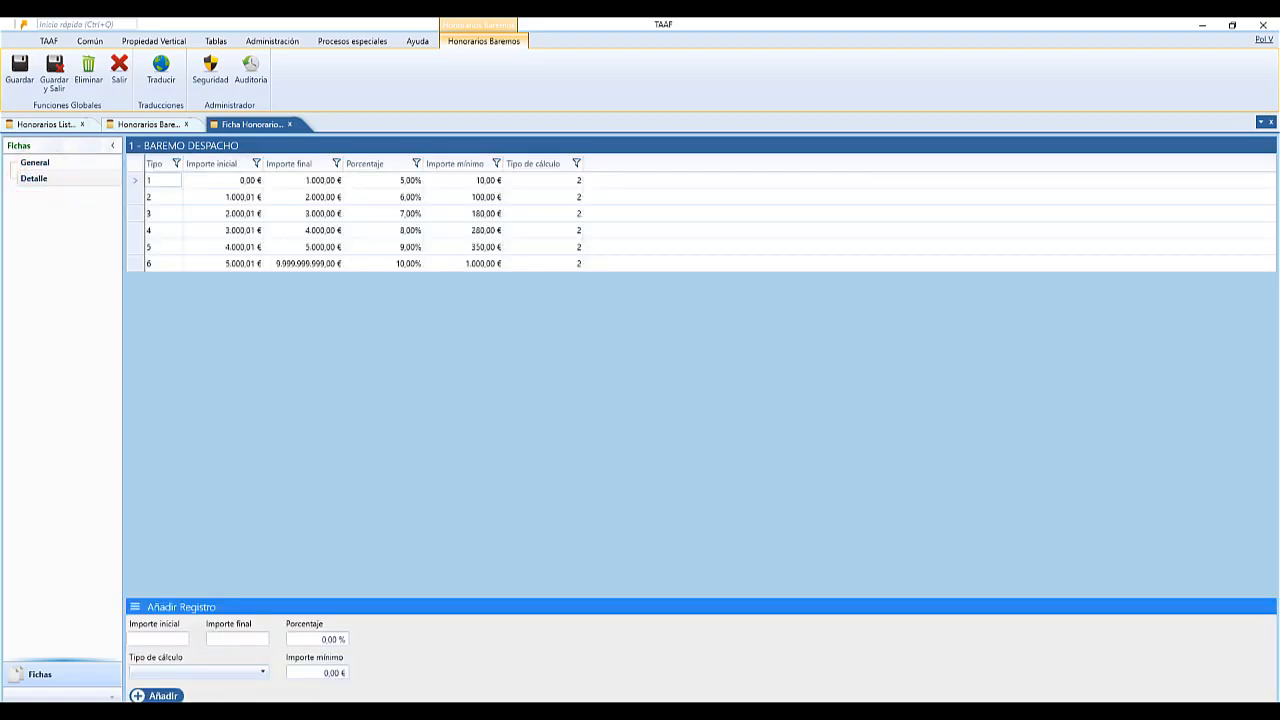
Review the first bracket's amounts, percentage and calculation type unchanged, then close the scale and scales list.
click(228, 180)
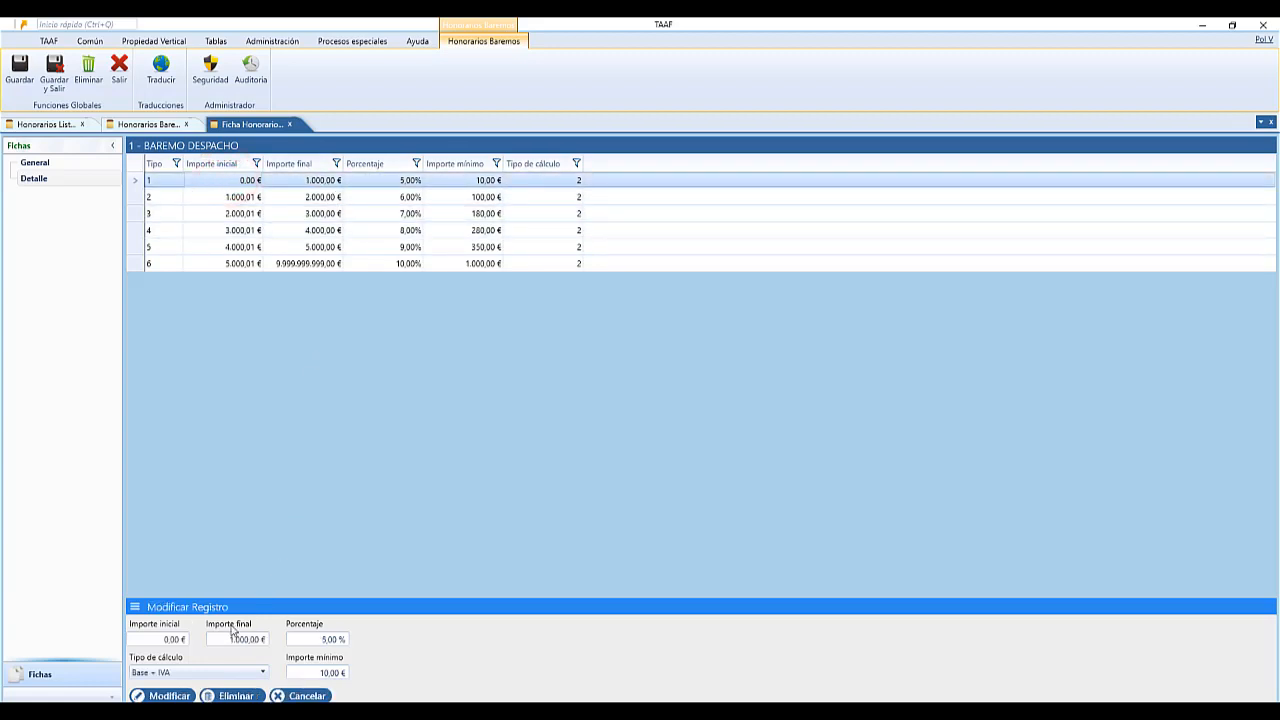
click(150, 640)
click(231, 641)
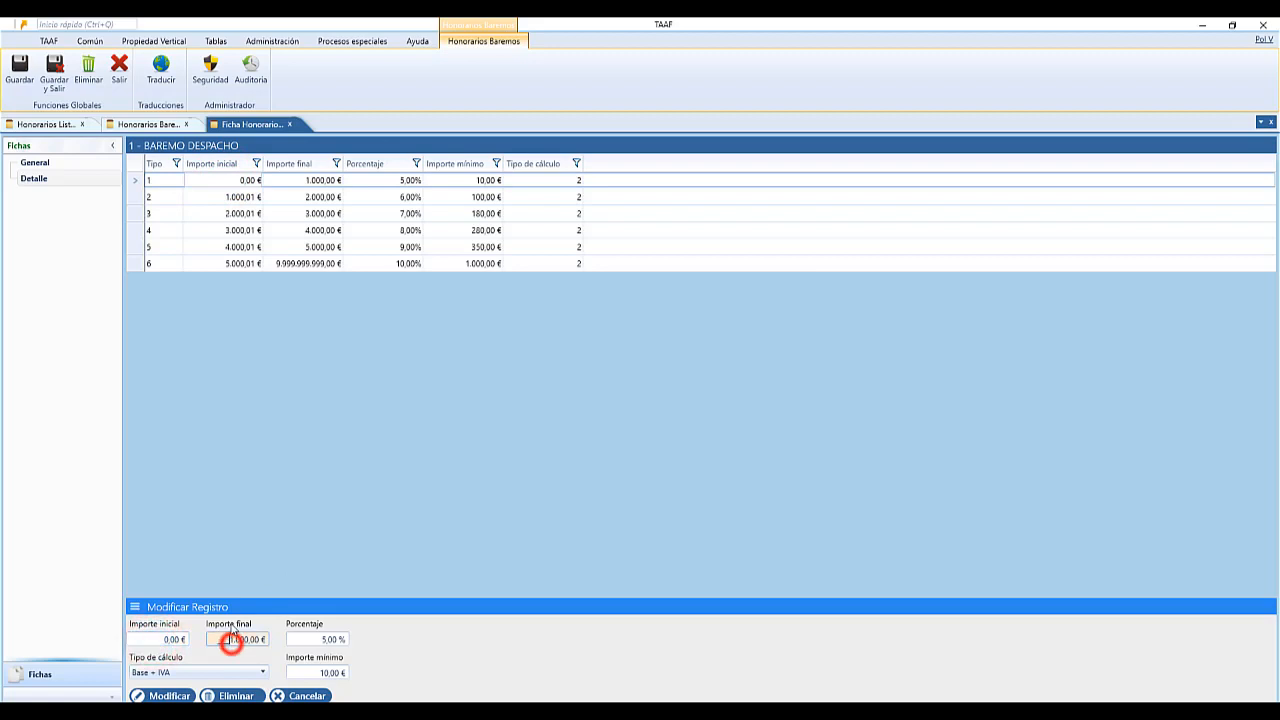
click(304, 637)
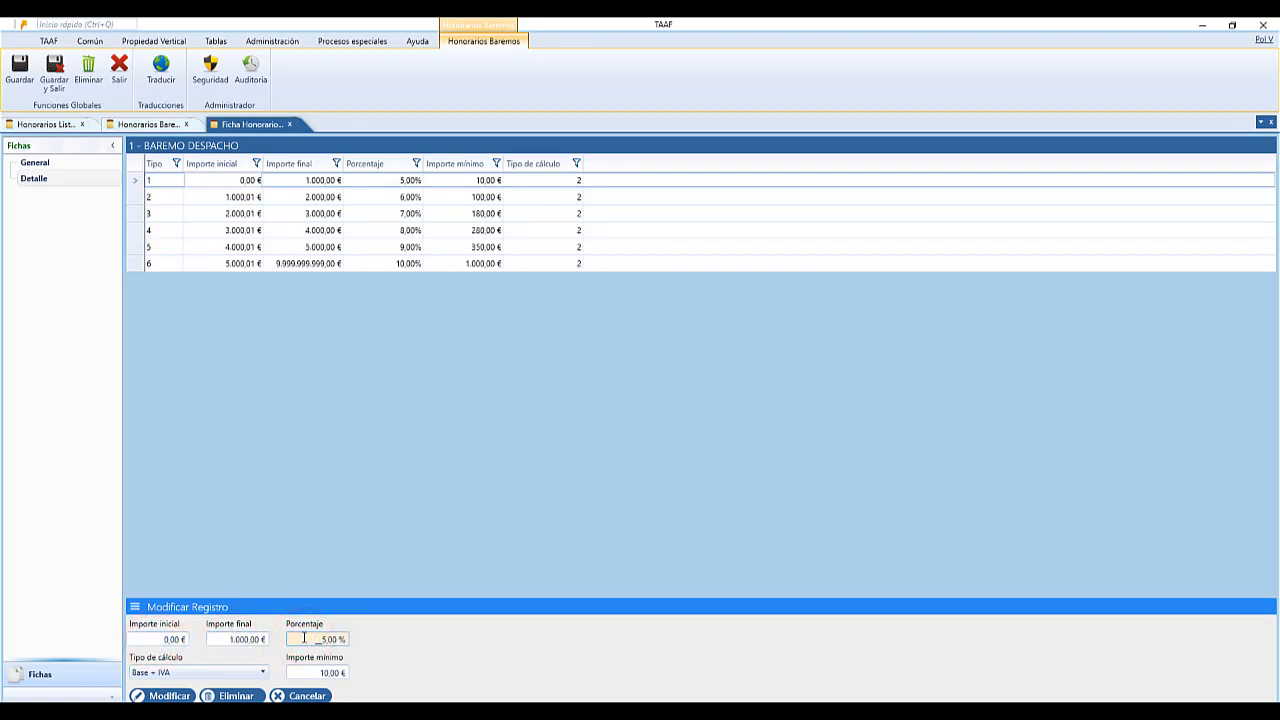
click(264, 672)
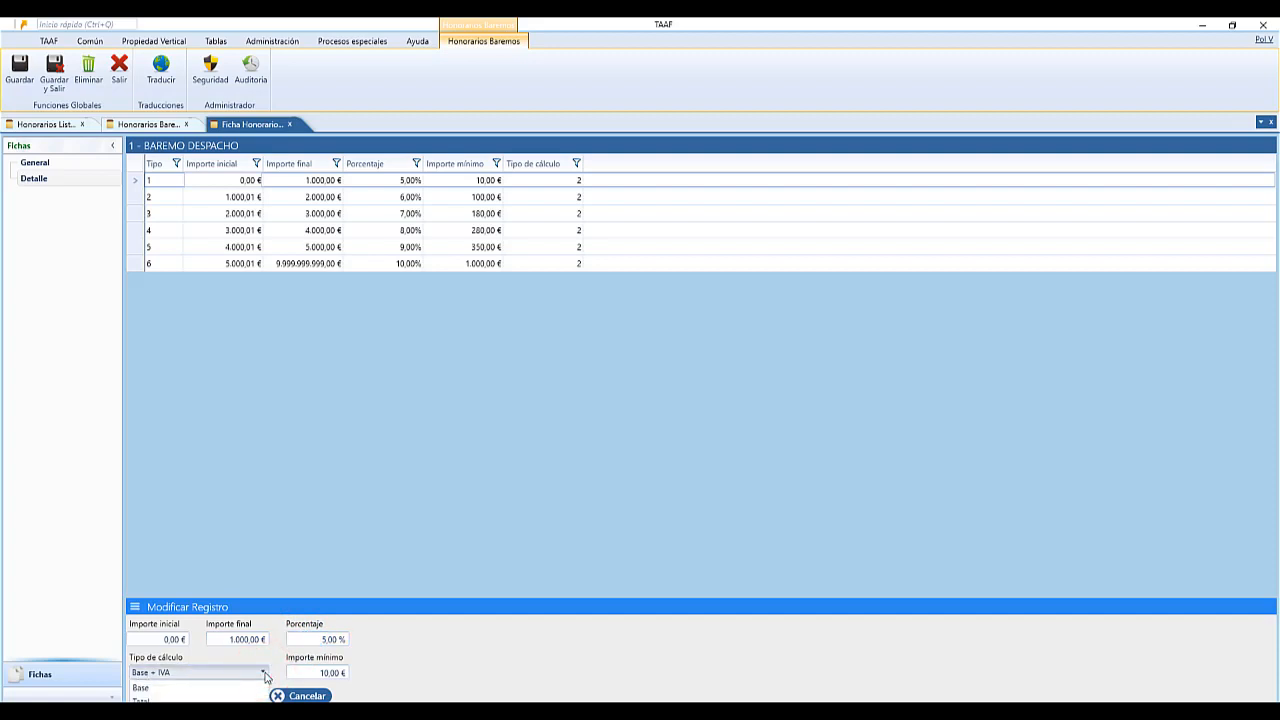
click(265, 675)
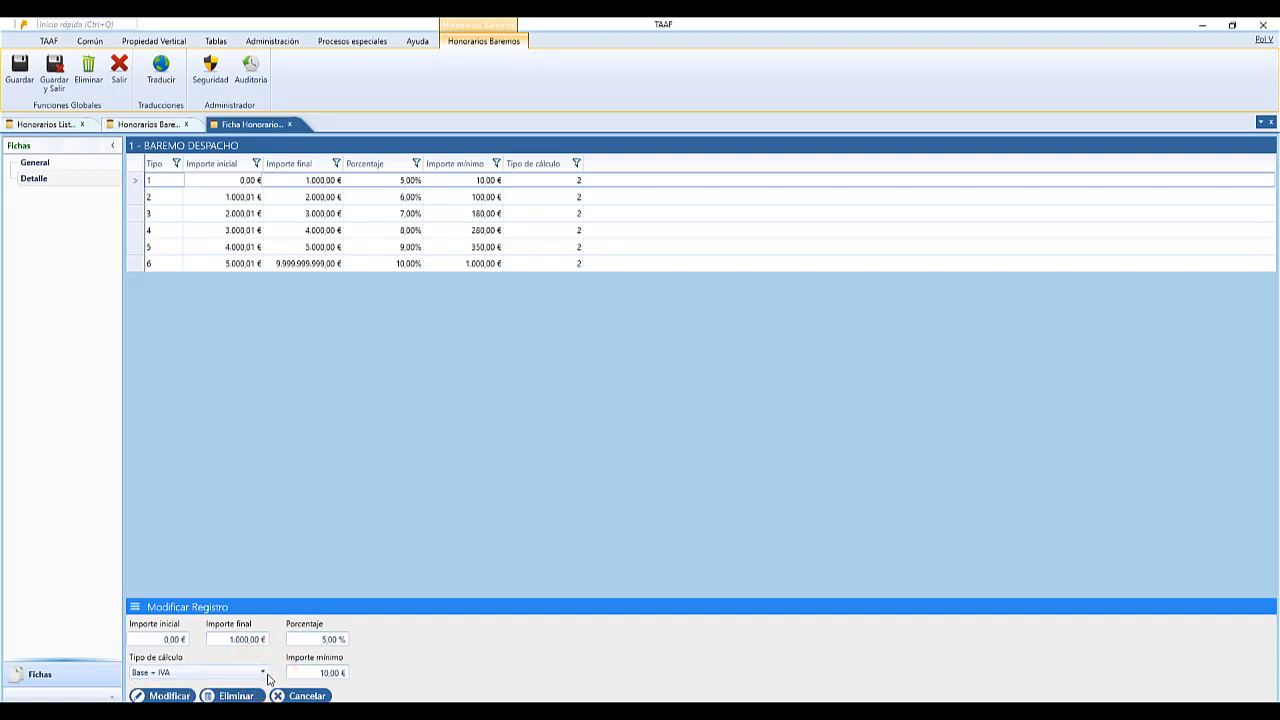
click(300, 673)
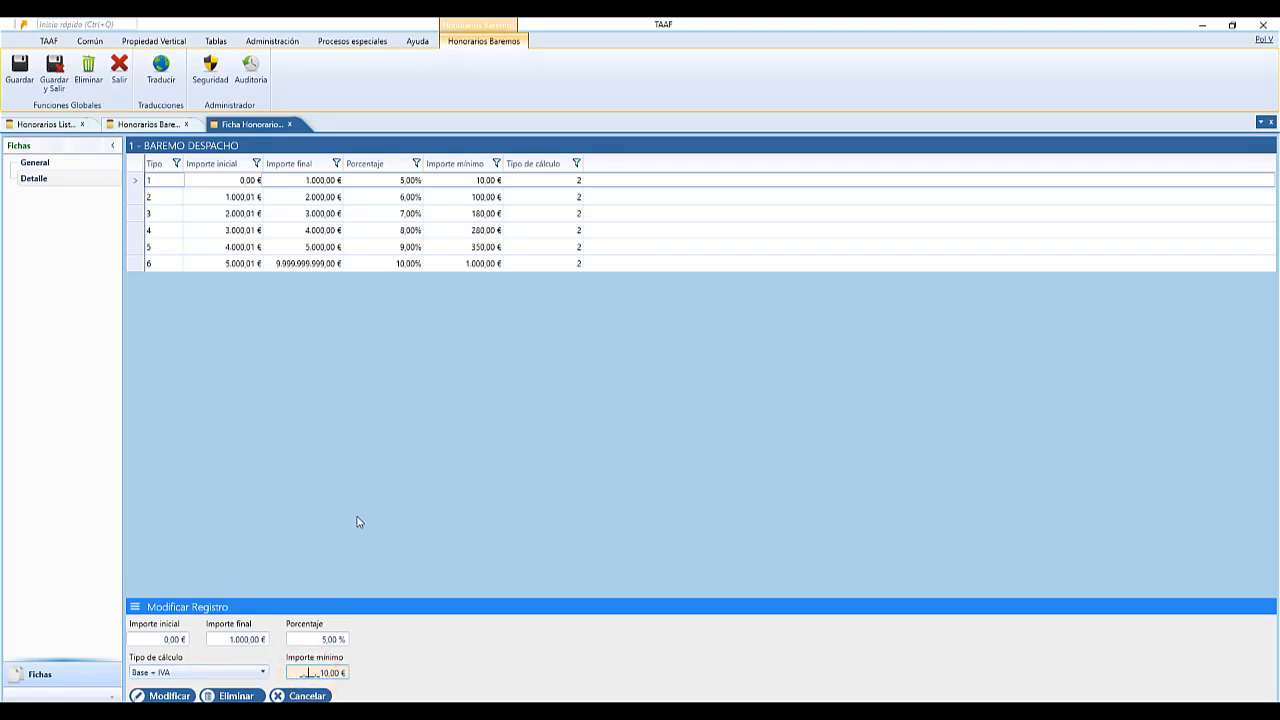
click(290, 124)
click(186, 124)
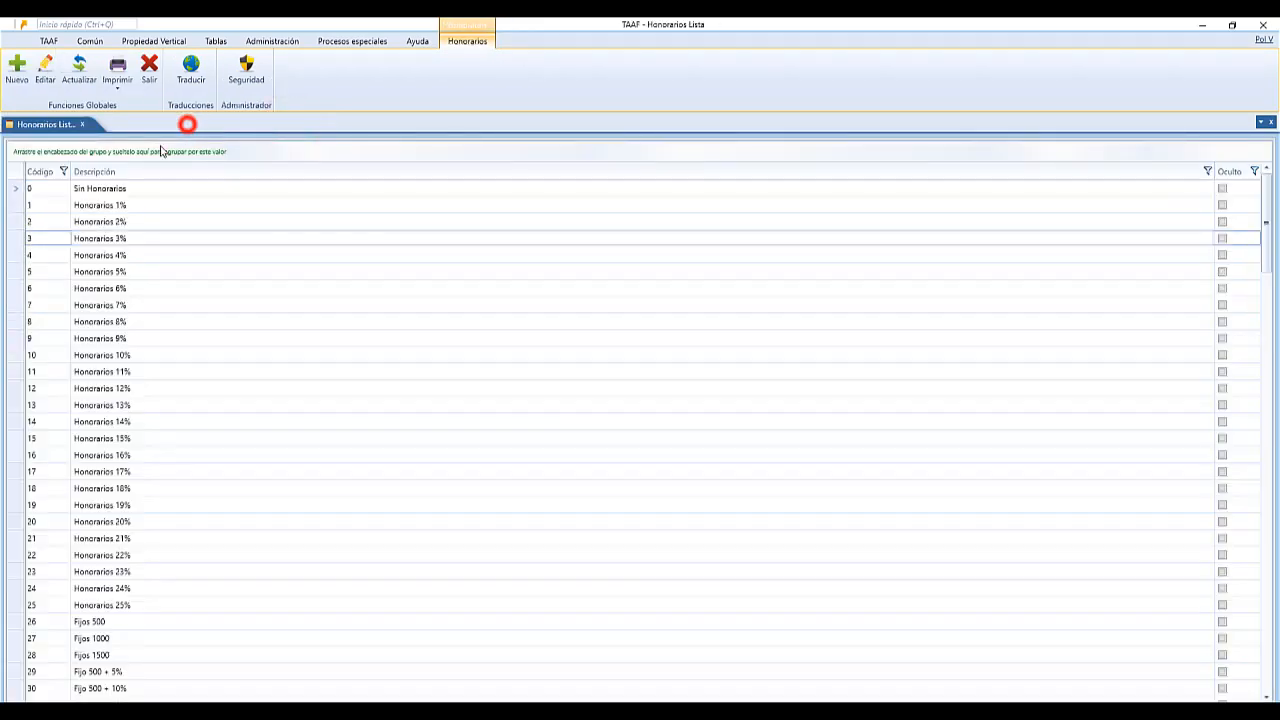
Close the fee-types list and open the INDUSTRIA, 6 property found by searching 'industria'.
click(82, 125)
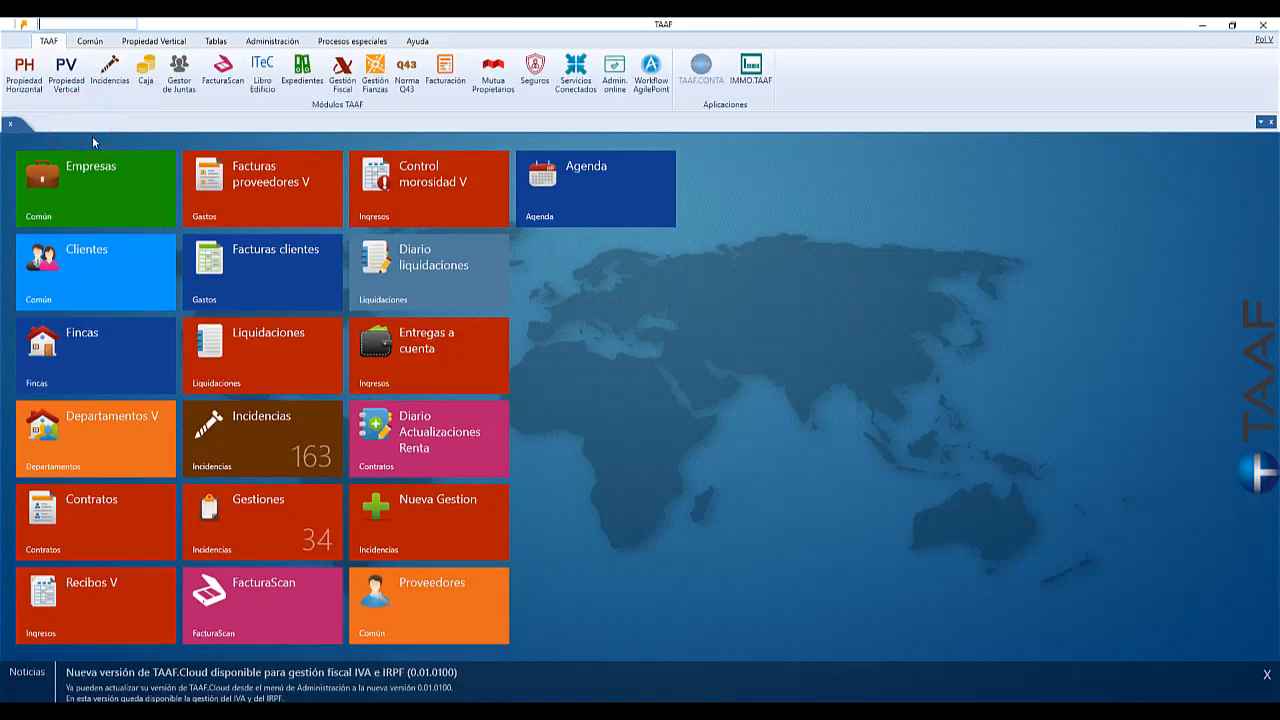
click(102, 366)
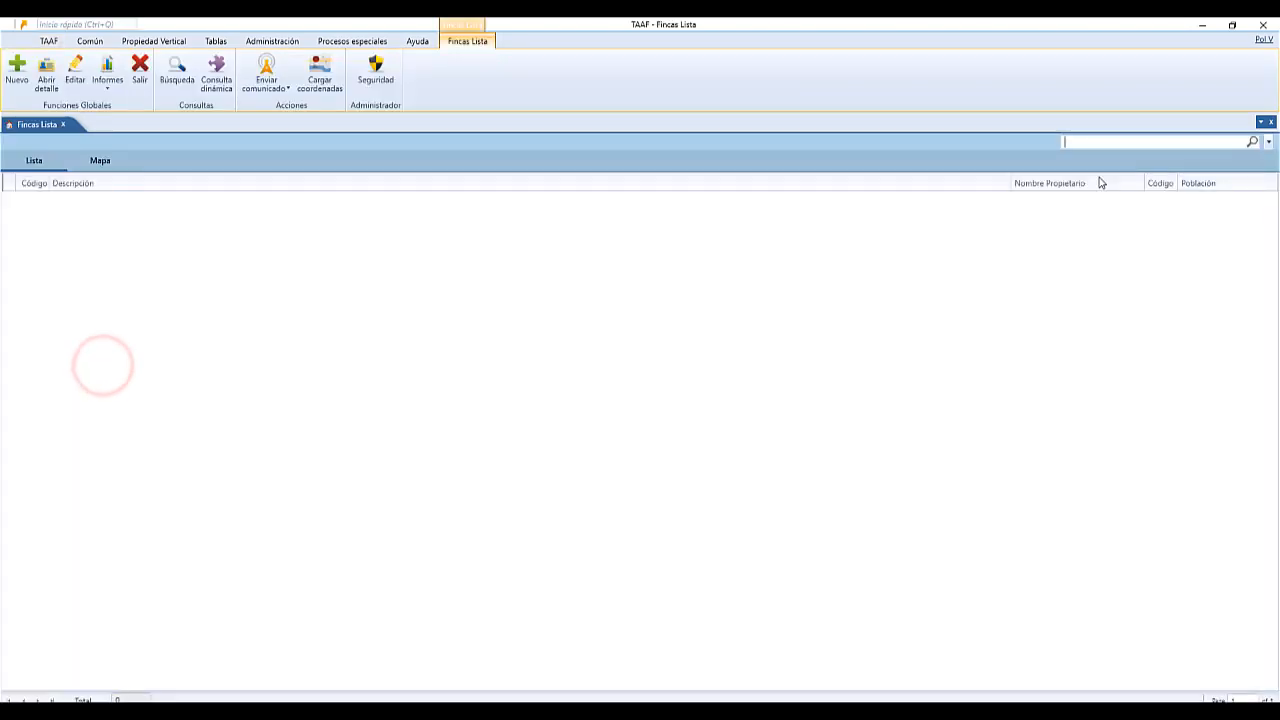
text(indu)
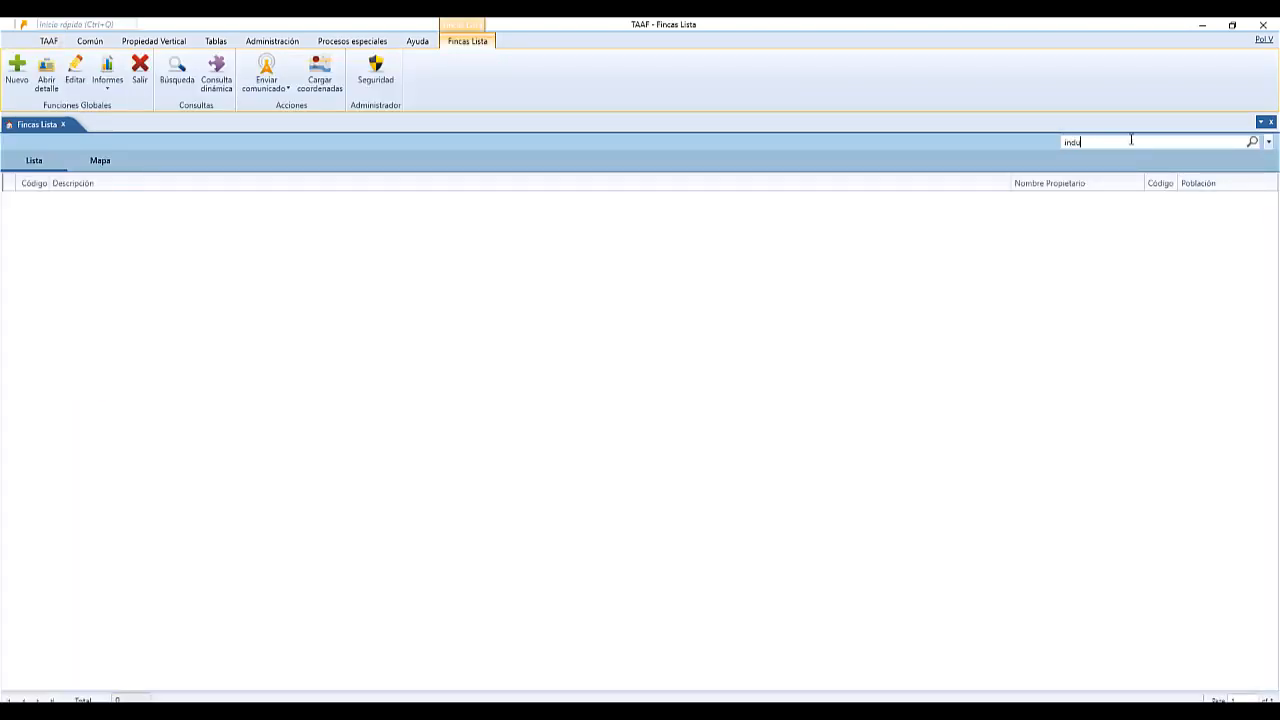
text(stria)
click(126, 205)
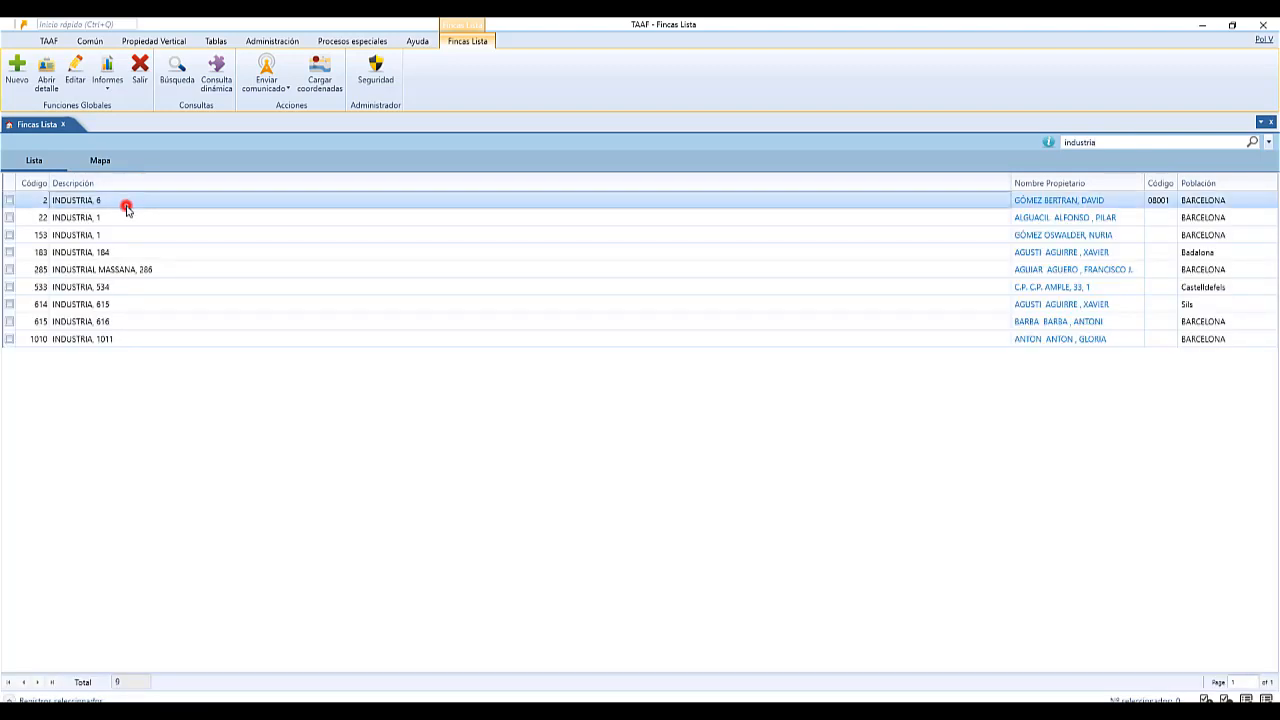
click(74, 70)
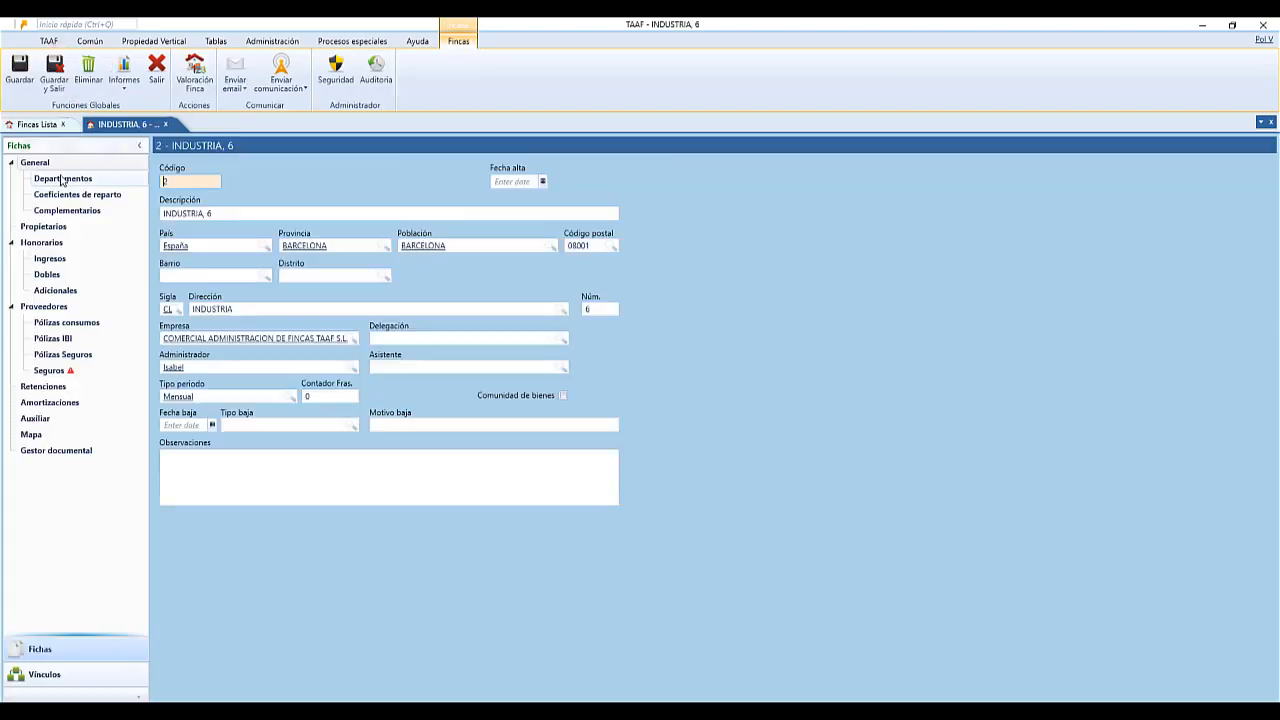
Check the property's Honorarios 5% fee and display its 12 departments.
click(58, 242)
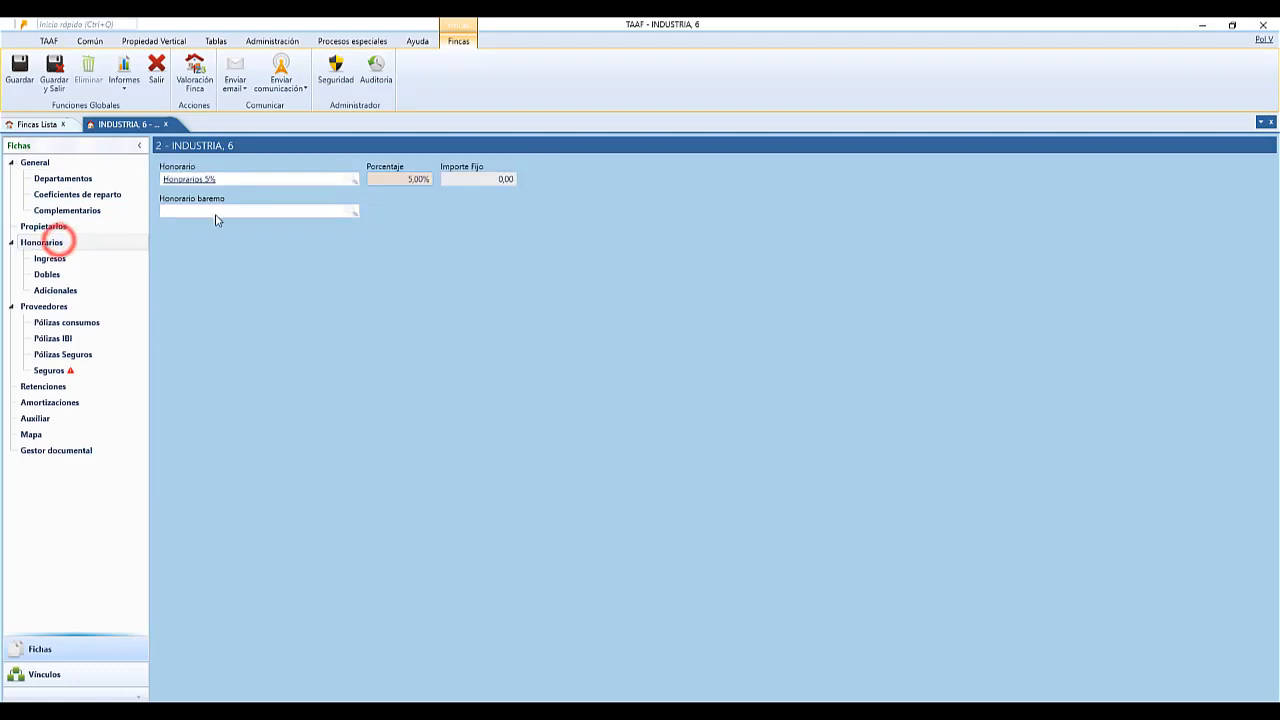
click(257, 180)
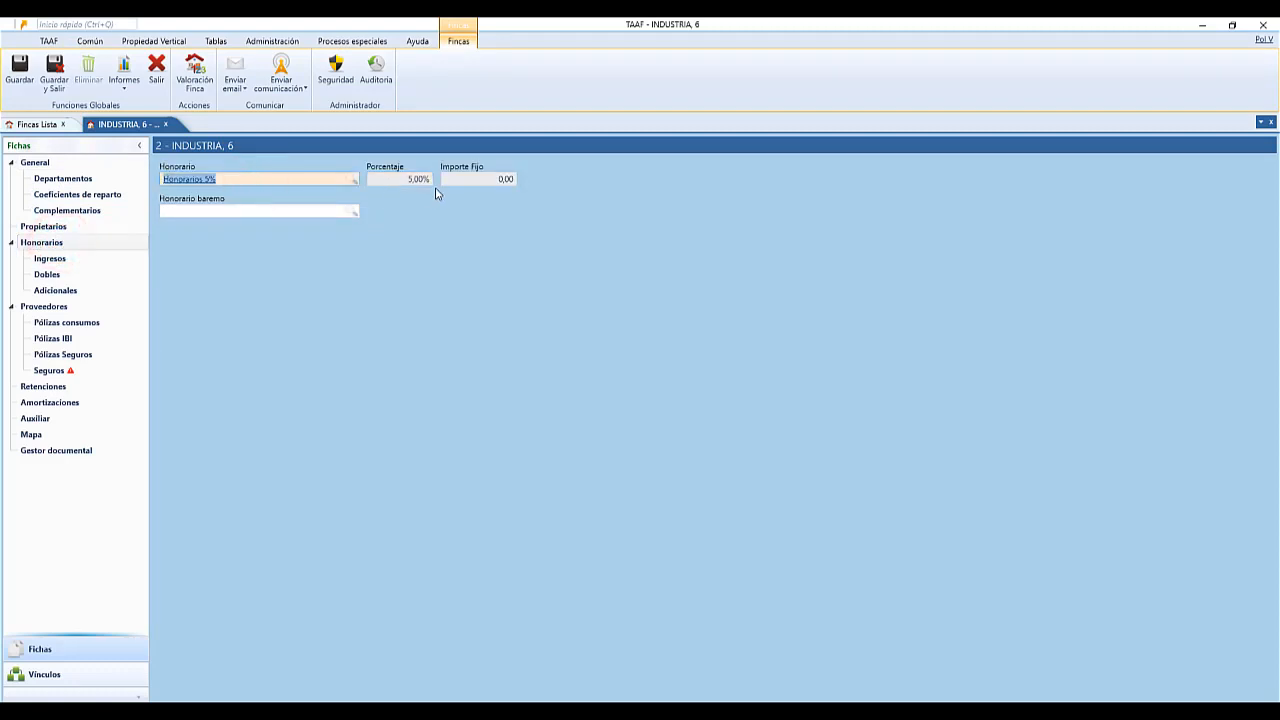
click(403, 180)
click(106, 179)
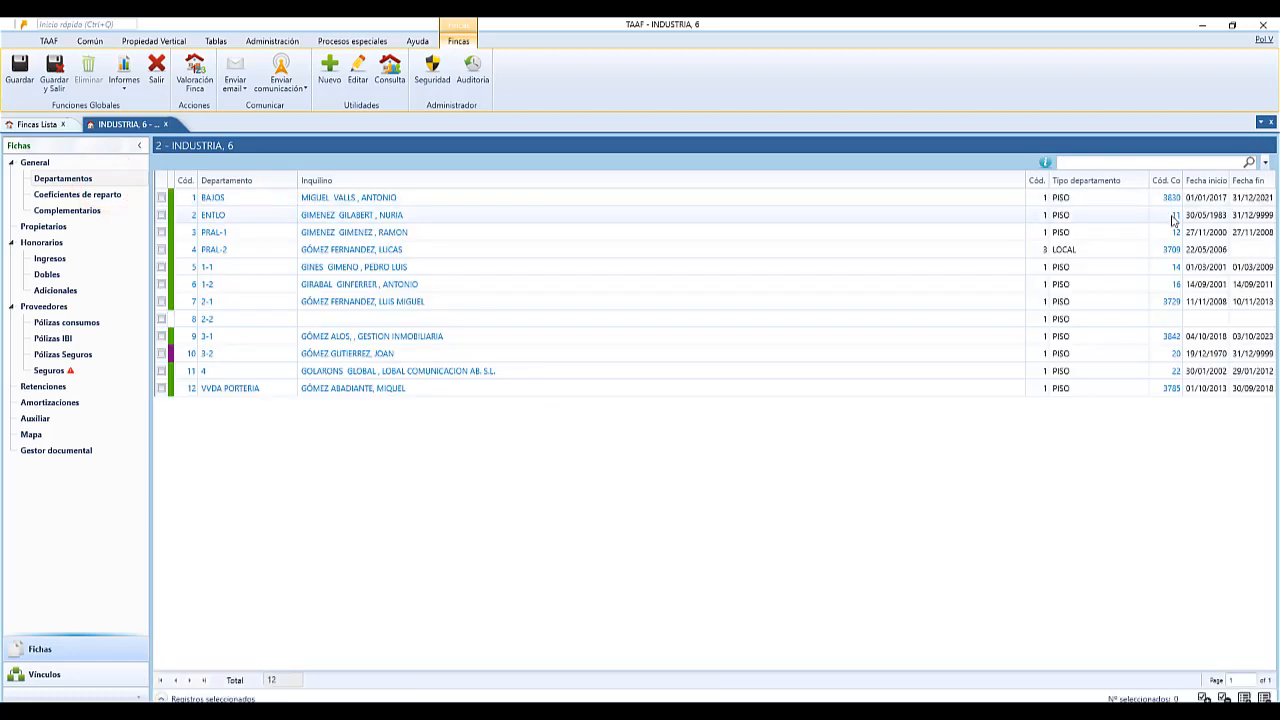
click(1175, 232)
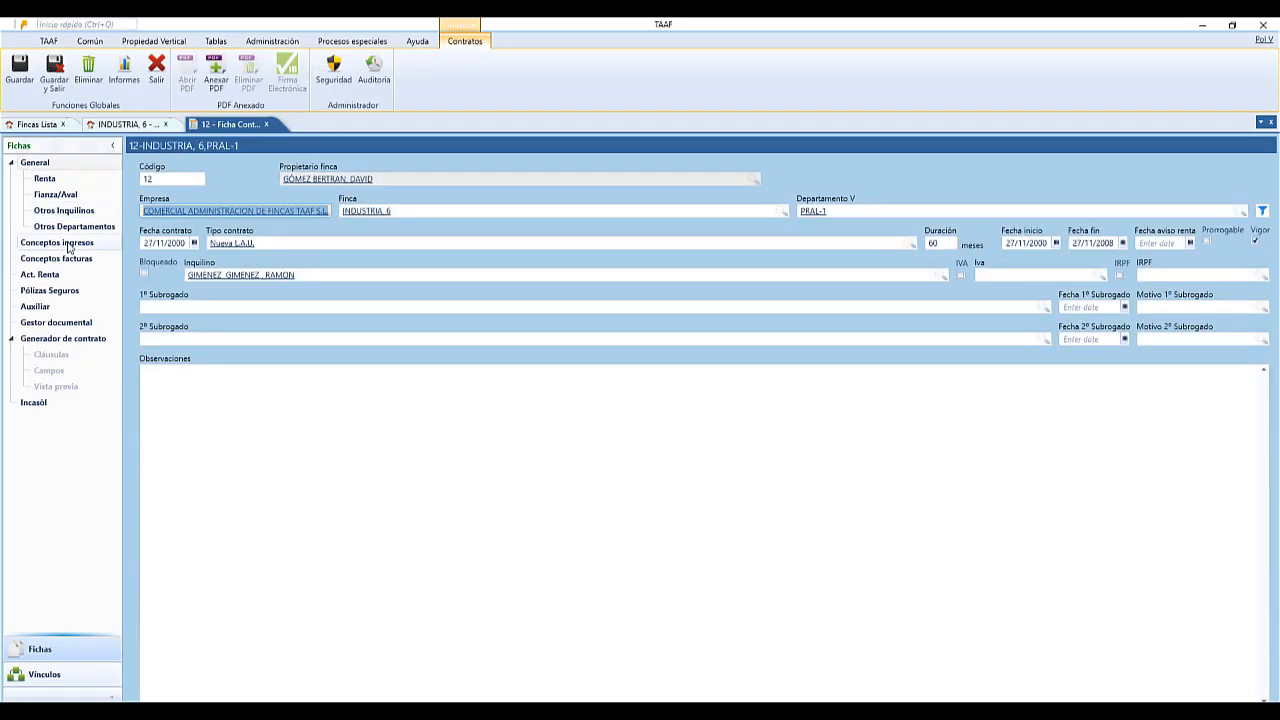
click(58, 243)
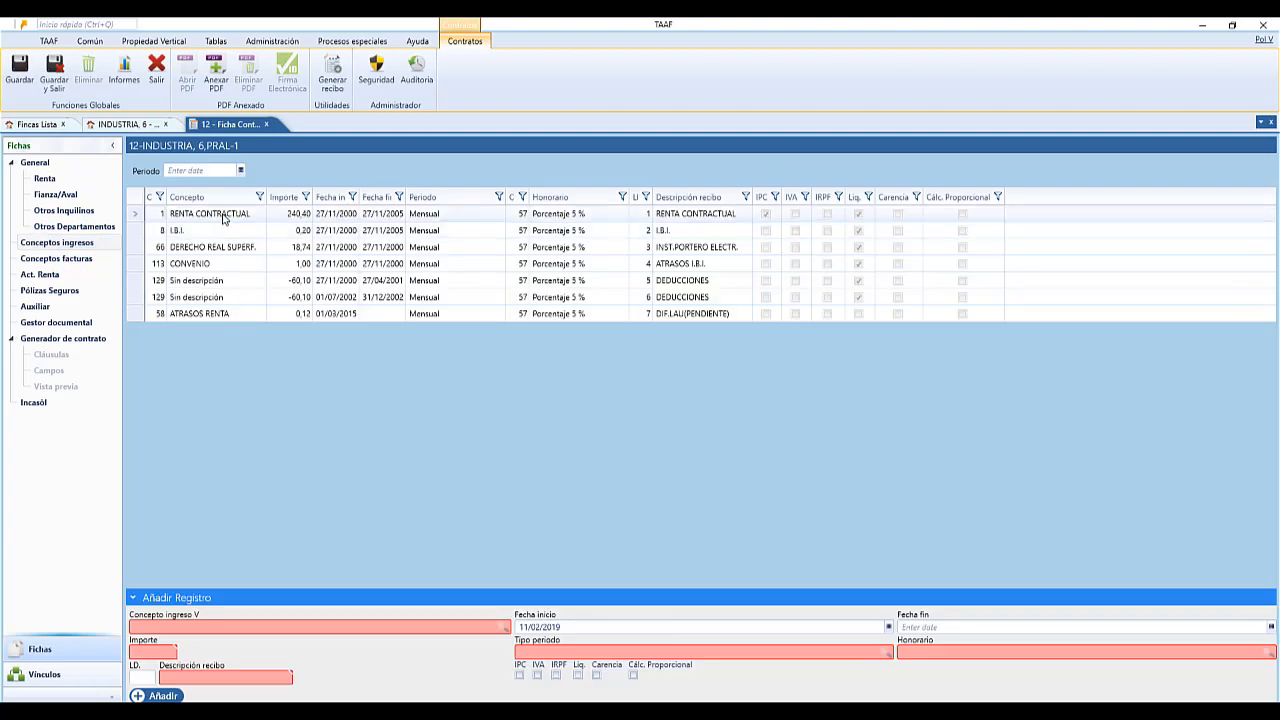
click(222, 214)
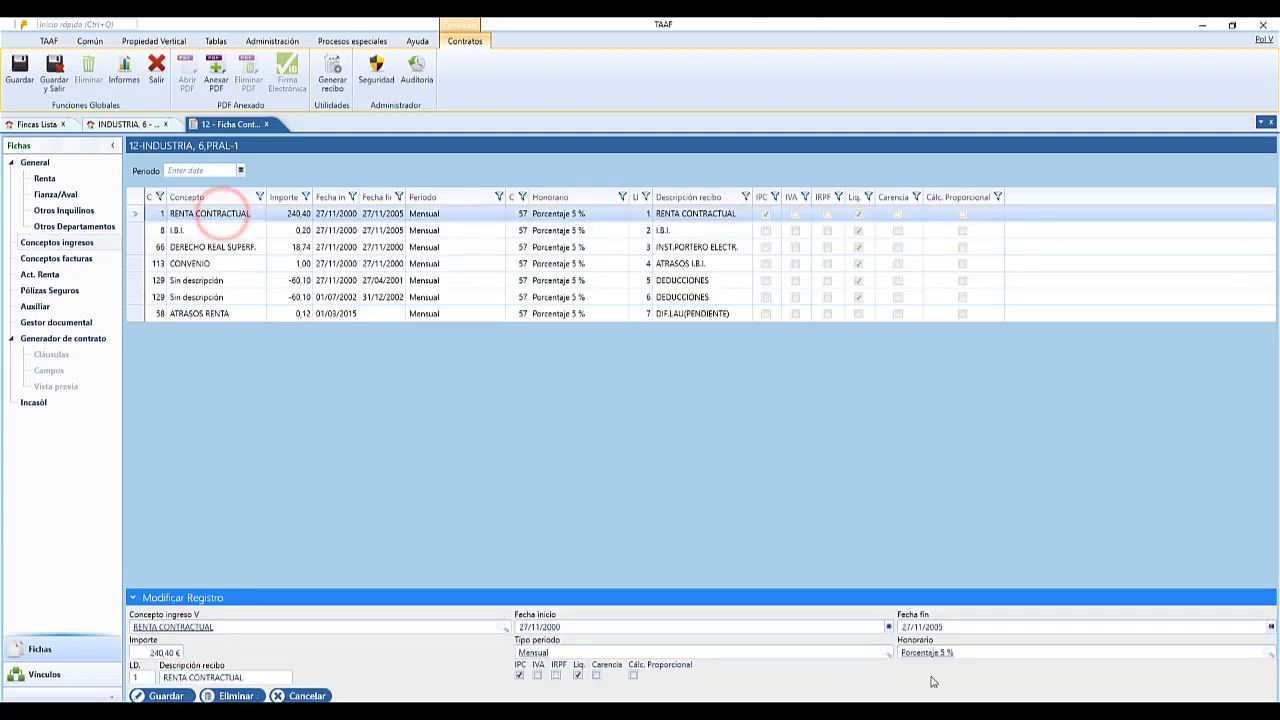
click(986, 653)
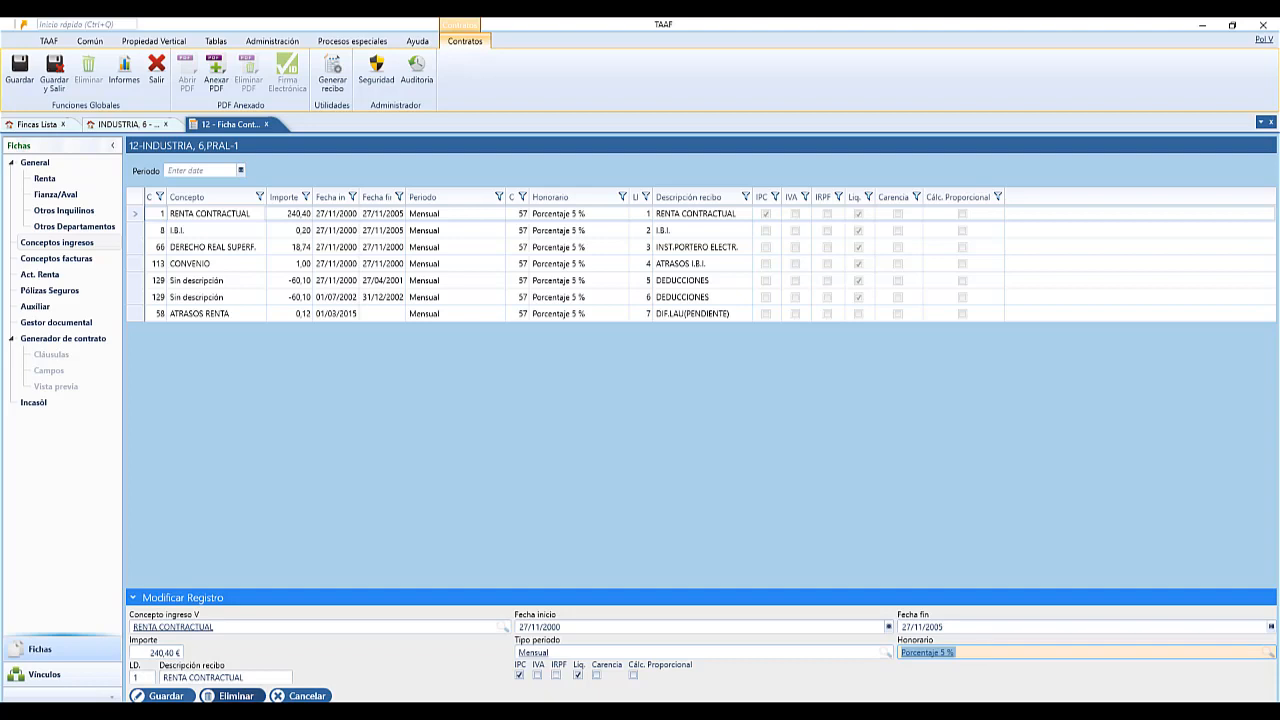
click(33, 674)
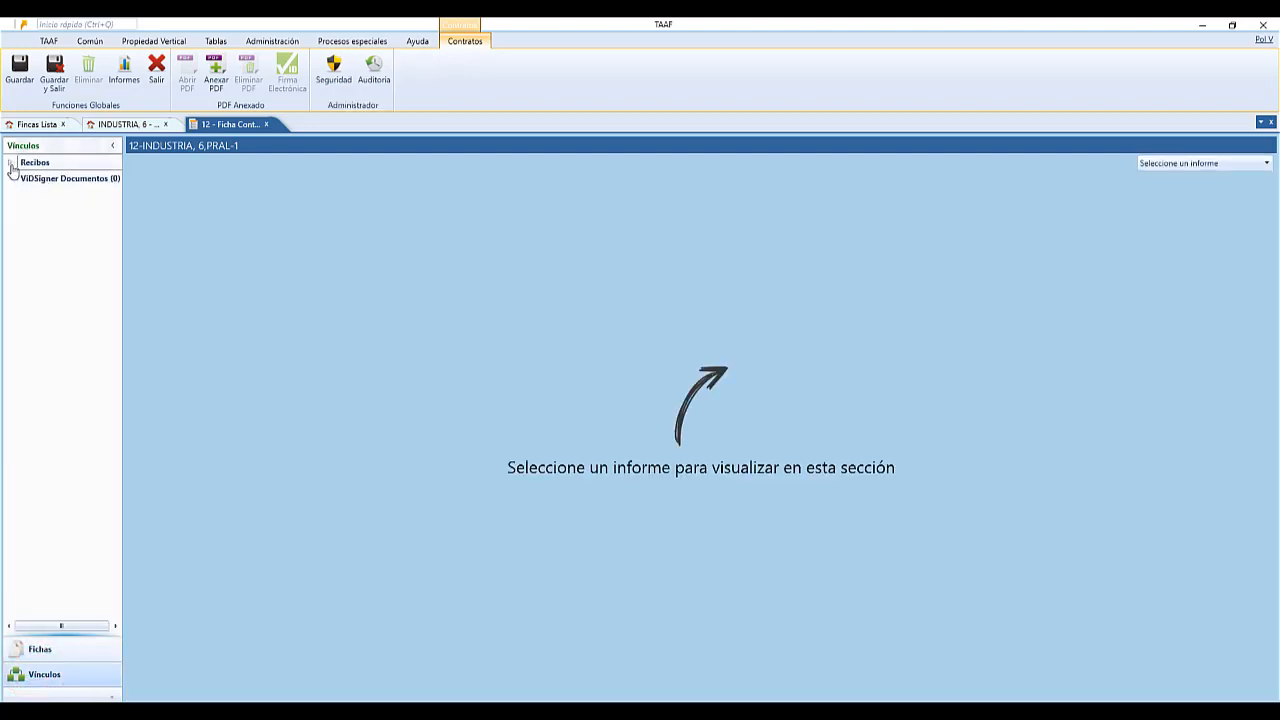
click(10, 163)
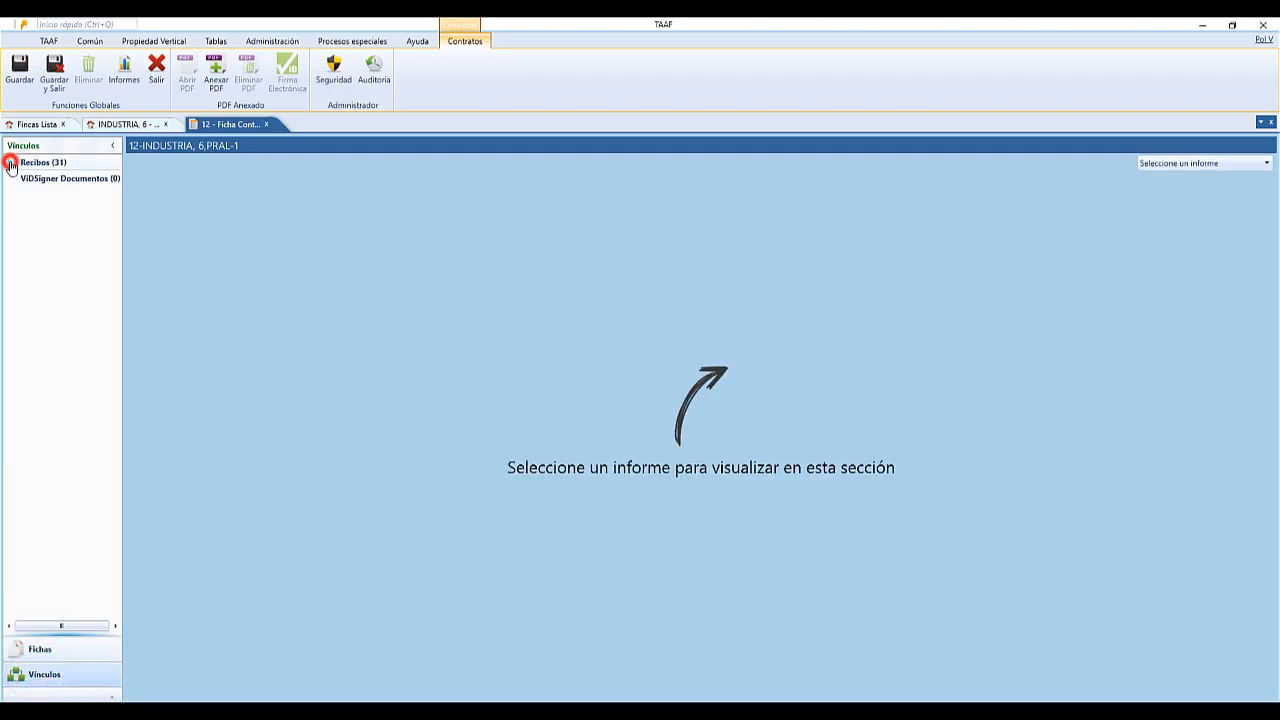
click(55, 178)
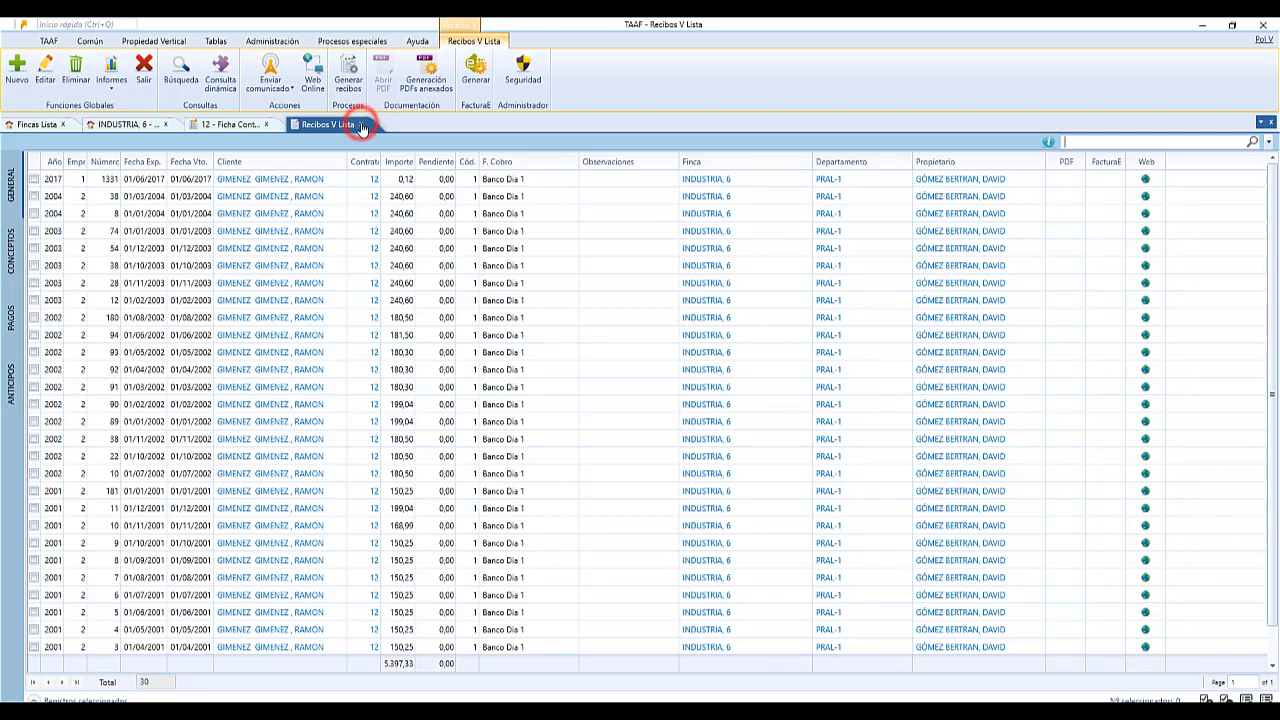
click(361, 125)
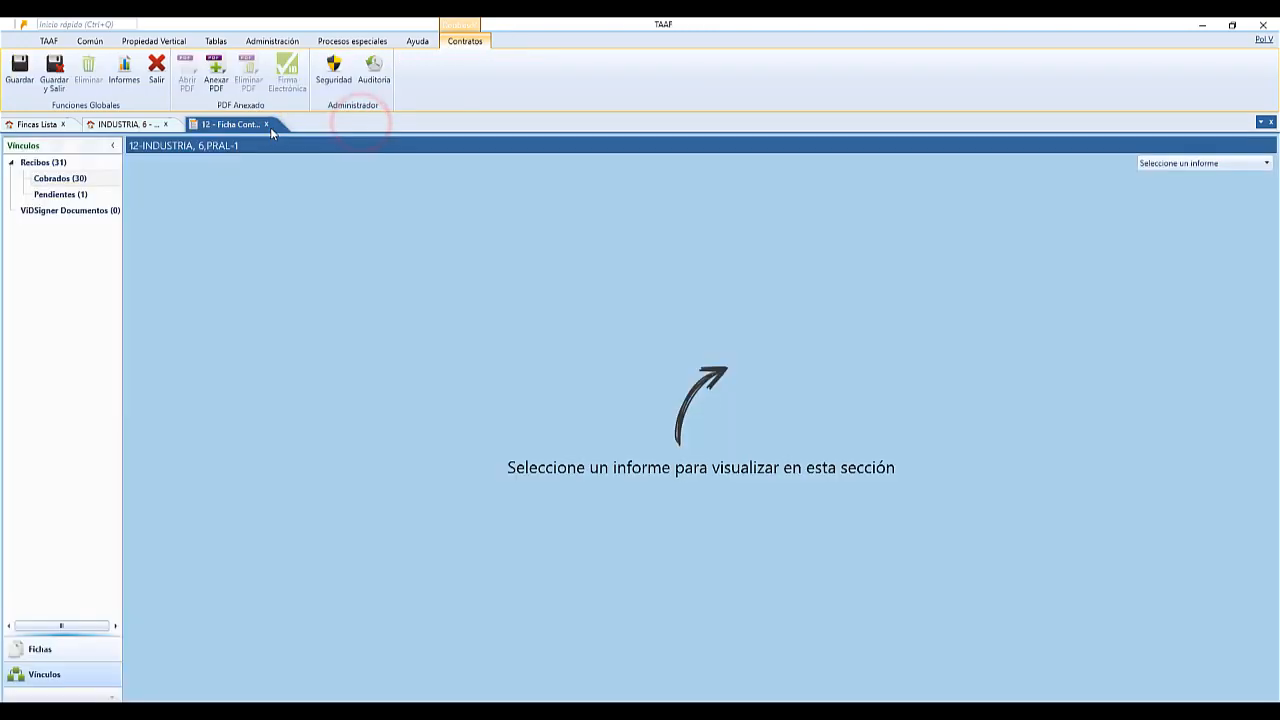
click(40, 649)
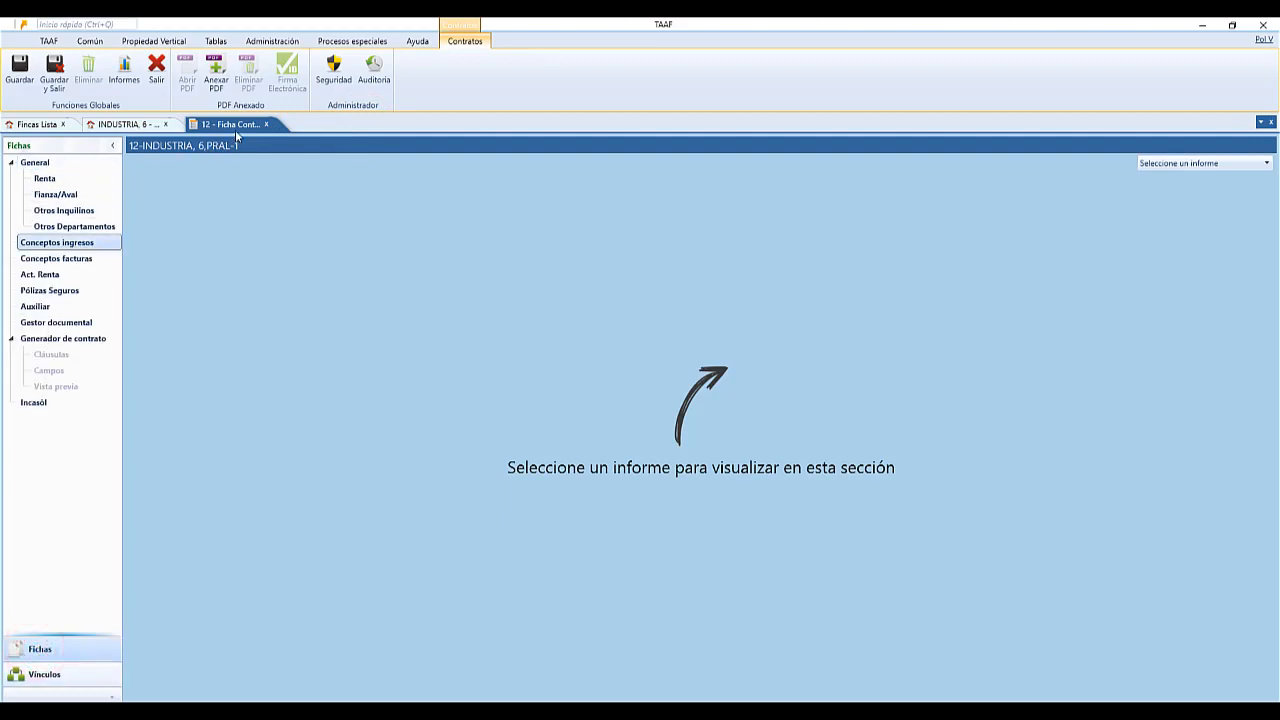
click(266, 124)
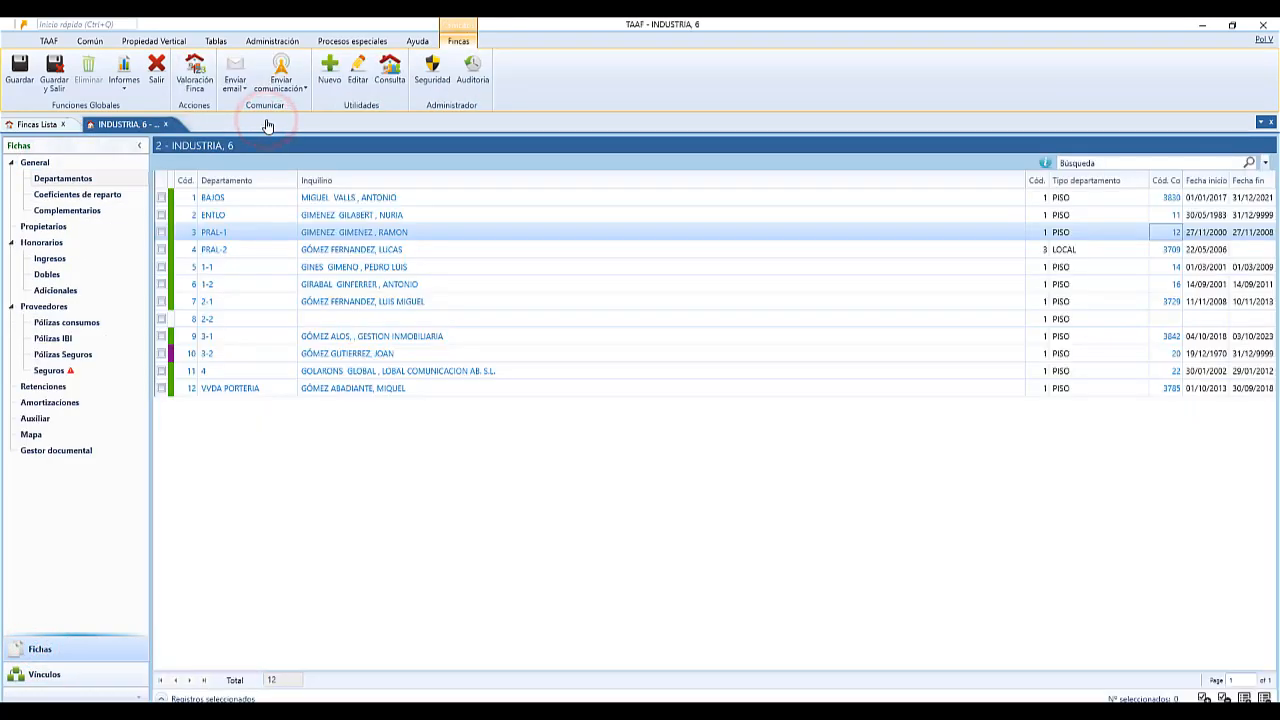
Replace INDUSTRIA, 6's Honorarios 5% fee with the BAREMO DESPACHO scale, then return home.
click(42, 242)
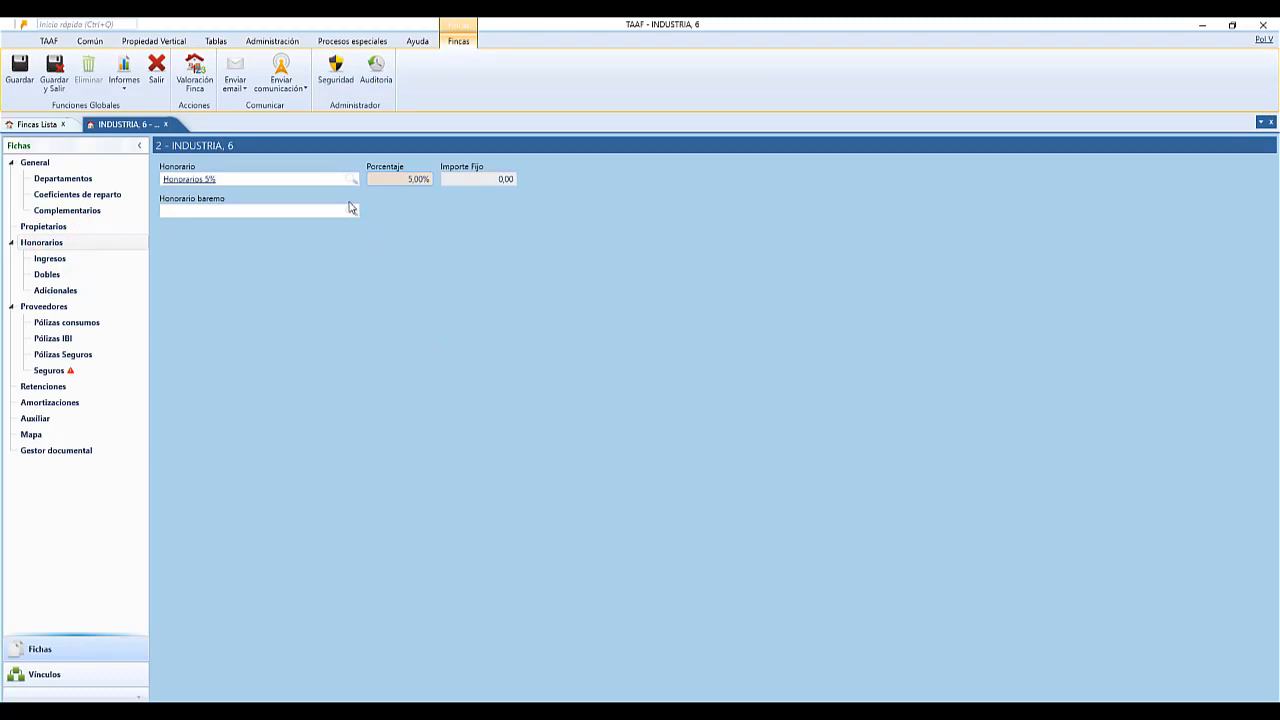
click(330, 178)
key(Delete)
key(Tab)
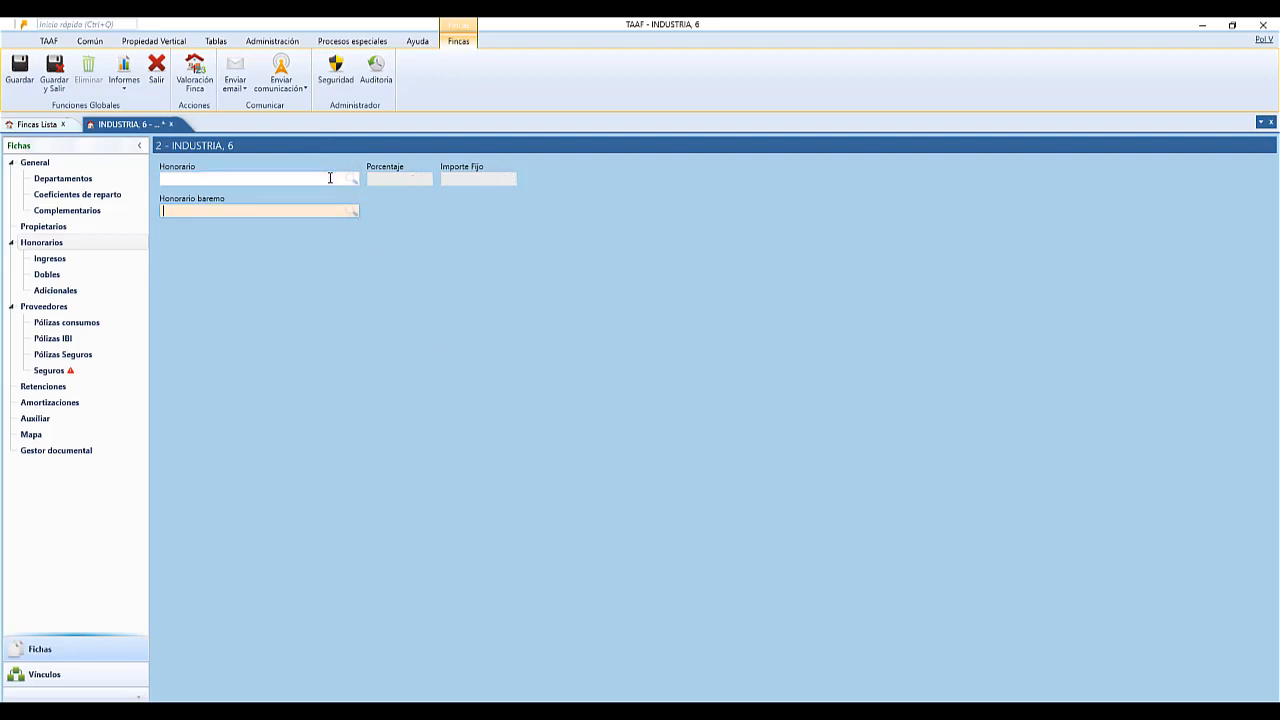
text(desp)
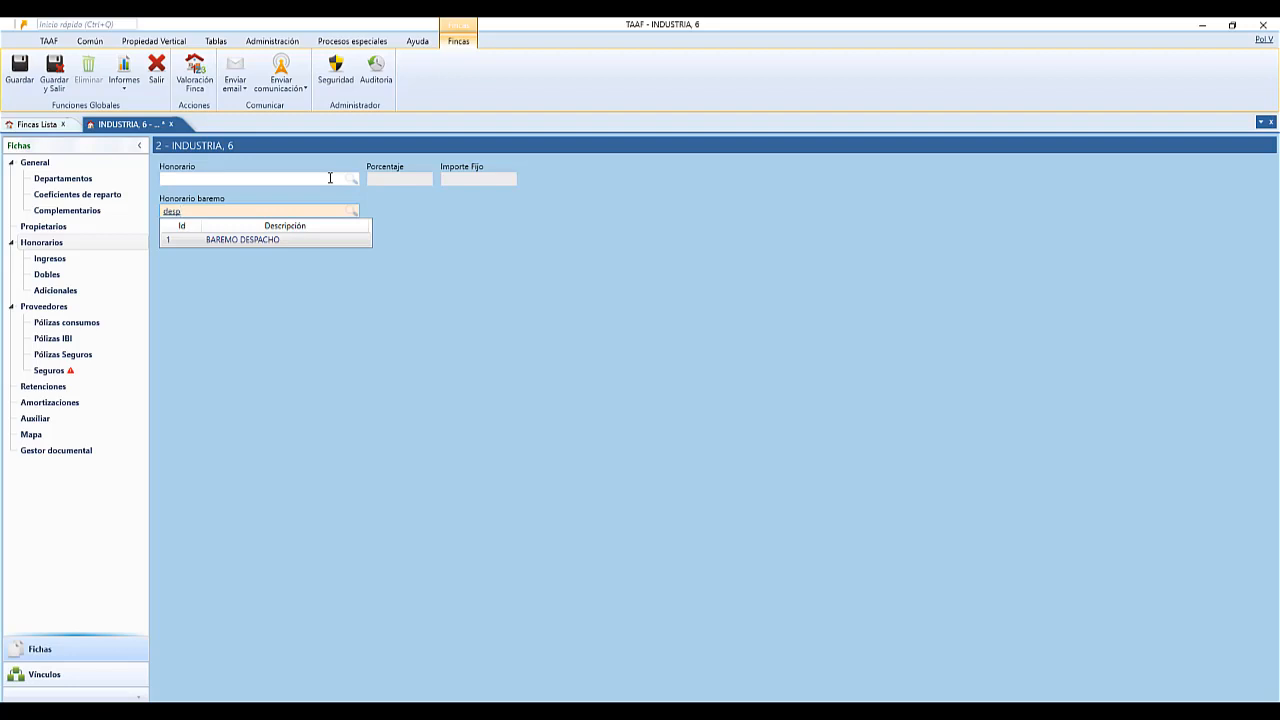
key(Return)
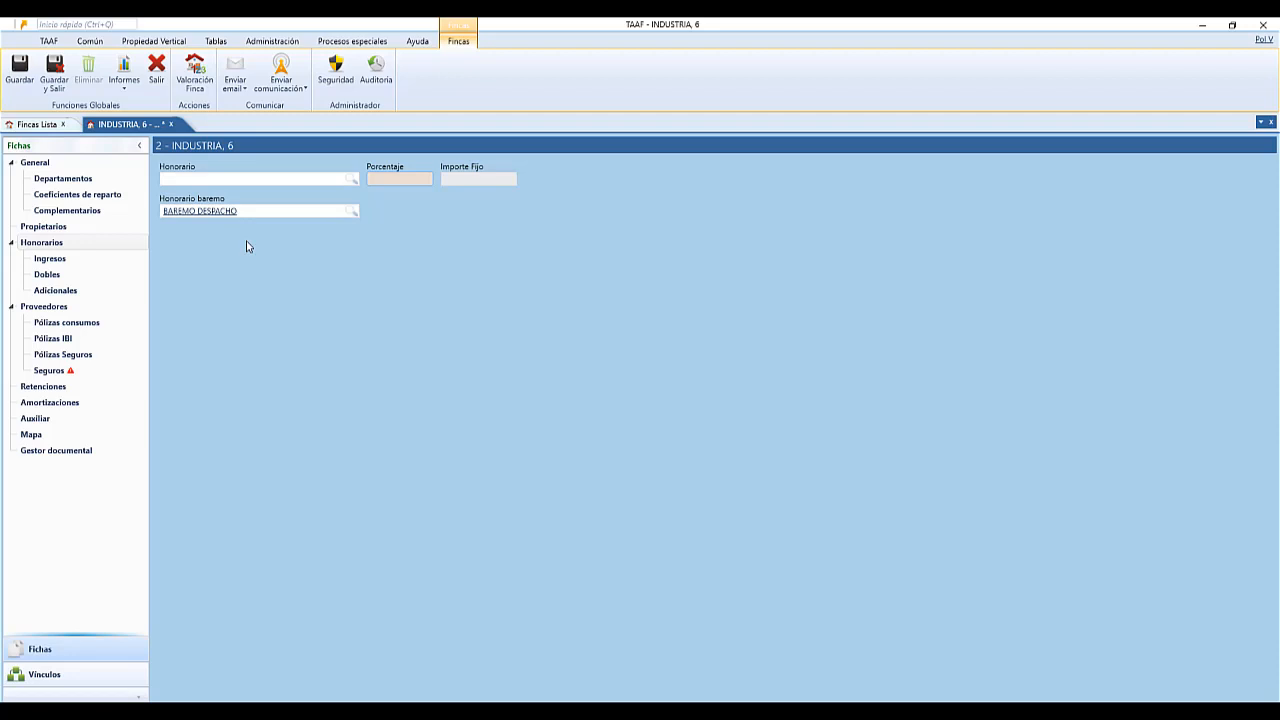
click(25, 24)
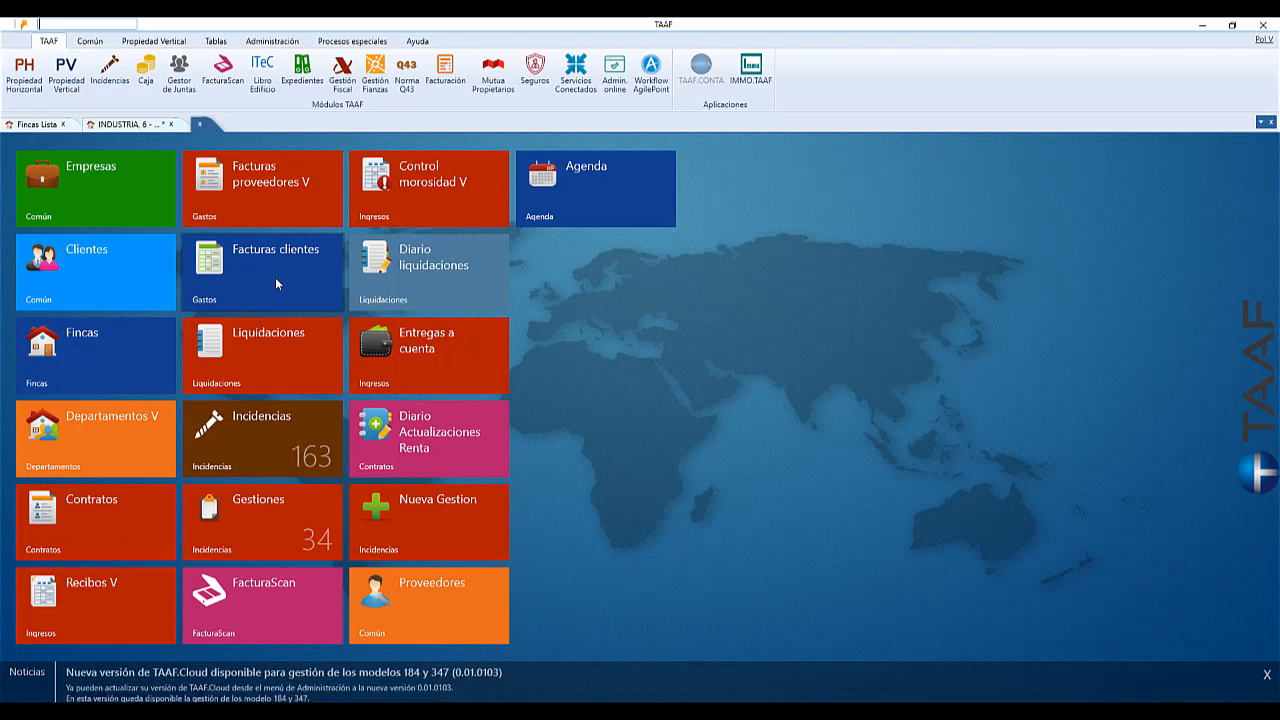
click(67, 70)
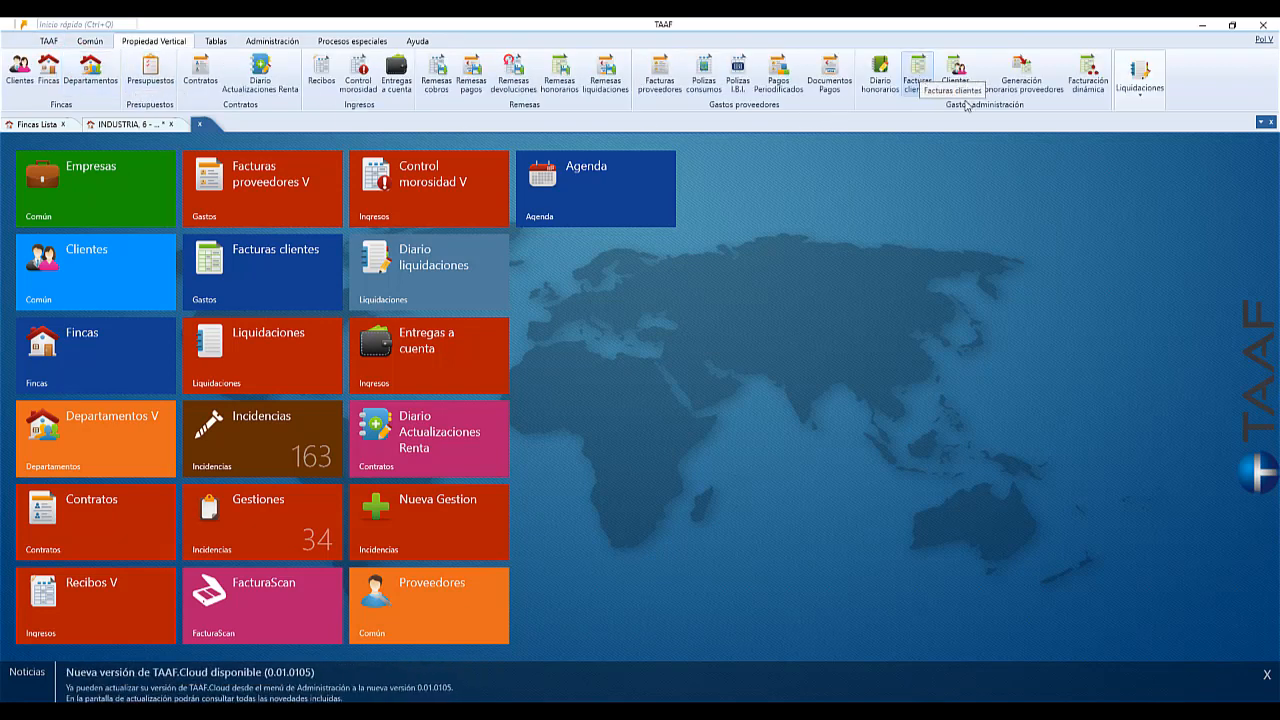
Open Facturas clientes from the Propiedad Vertical ribbon and start Generar facturas clientes.
click(1142, 94)
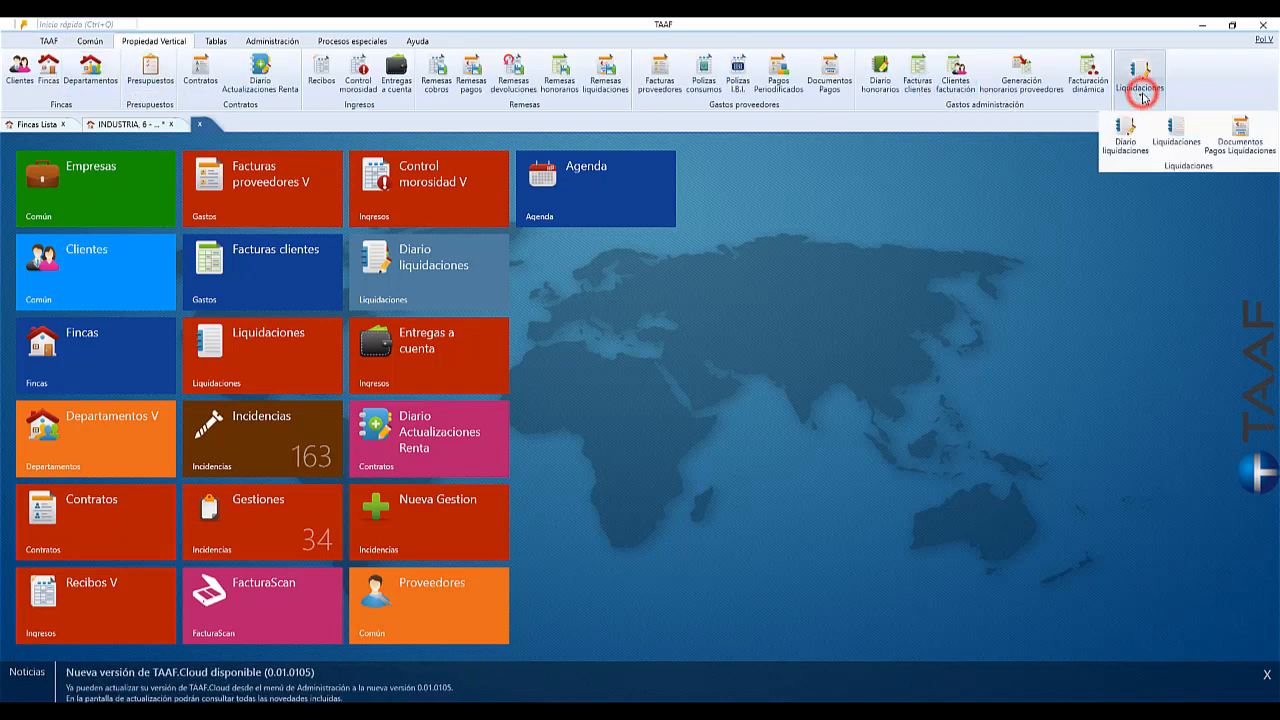
click(1142, 92)
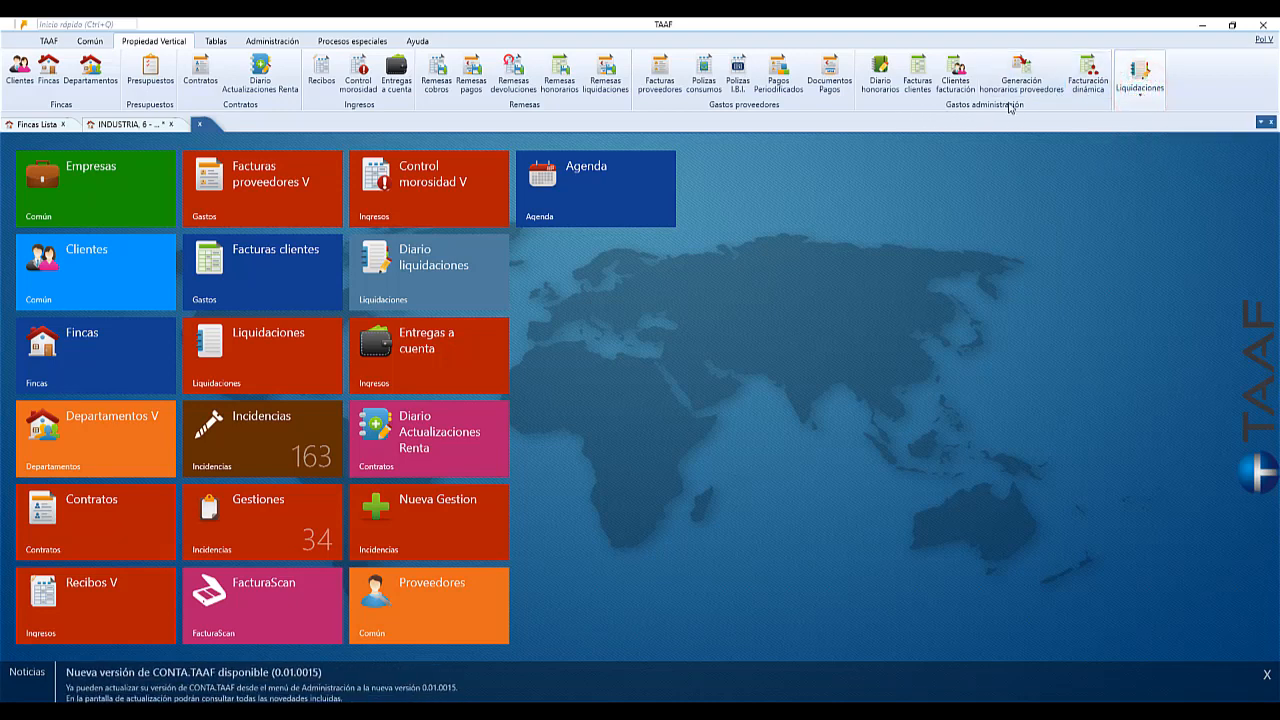
click(917, 74)
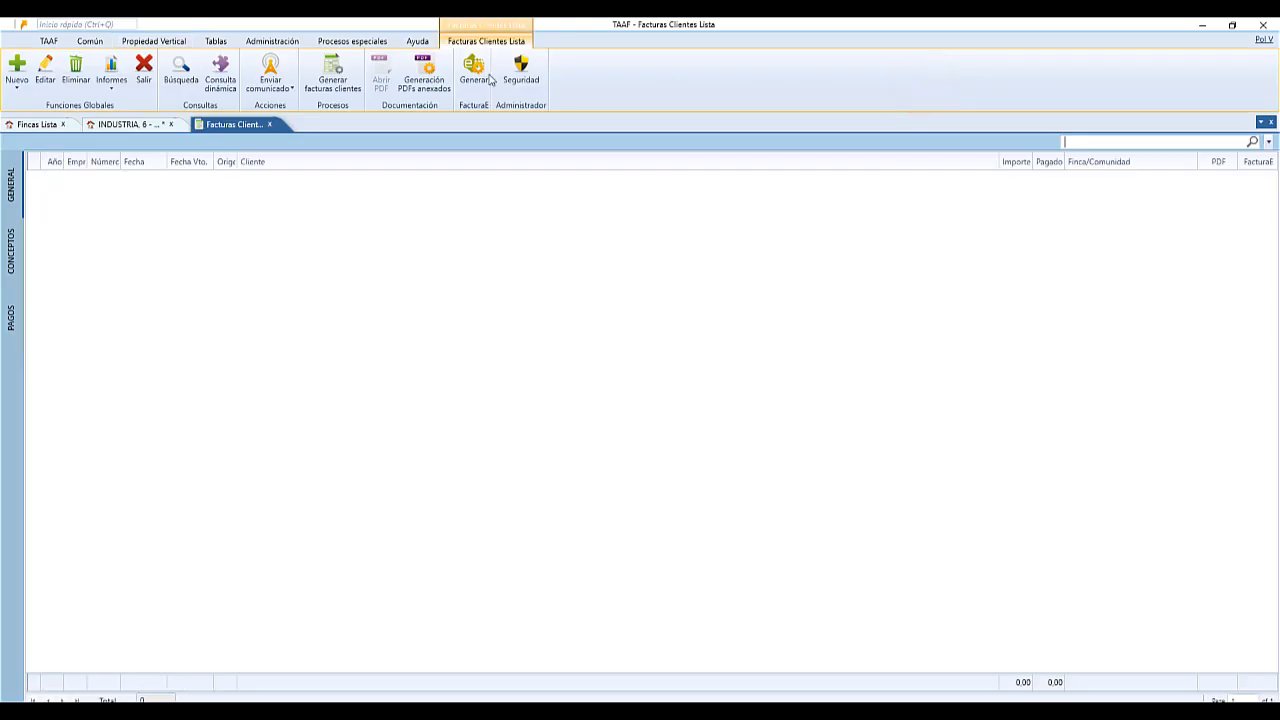
click(332, 86)
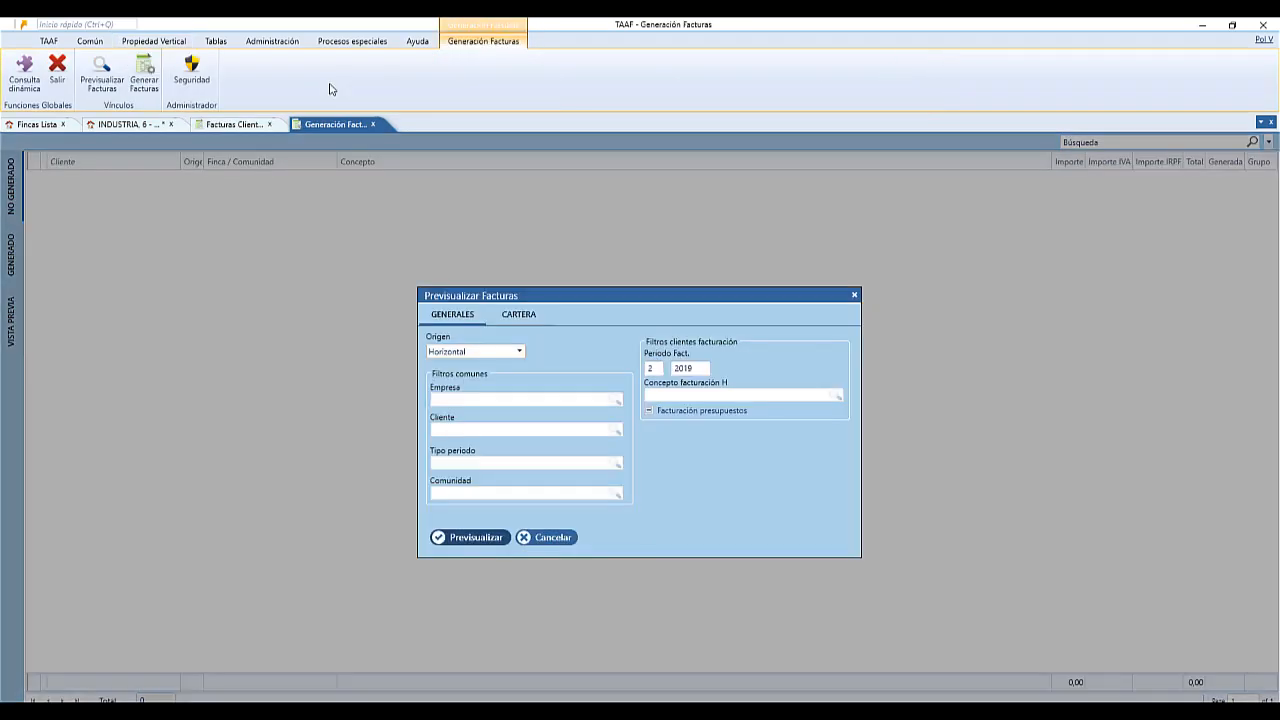
Preview Vertical-origin invoices with billing concept Facturación Honorarios.
click(517, 352)
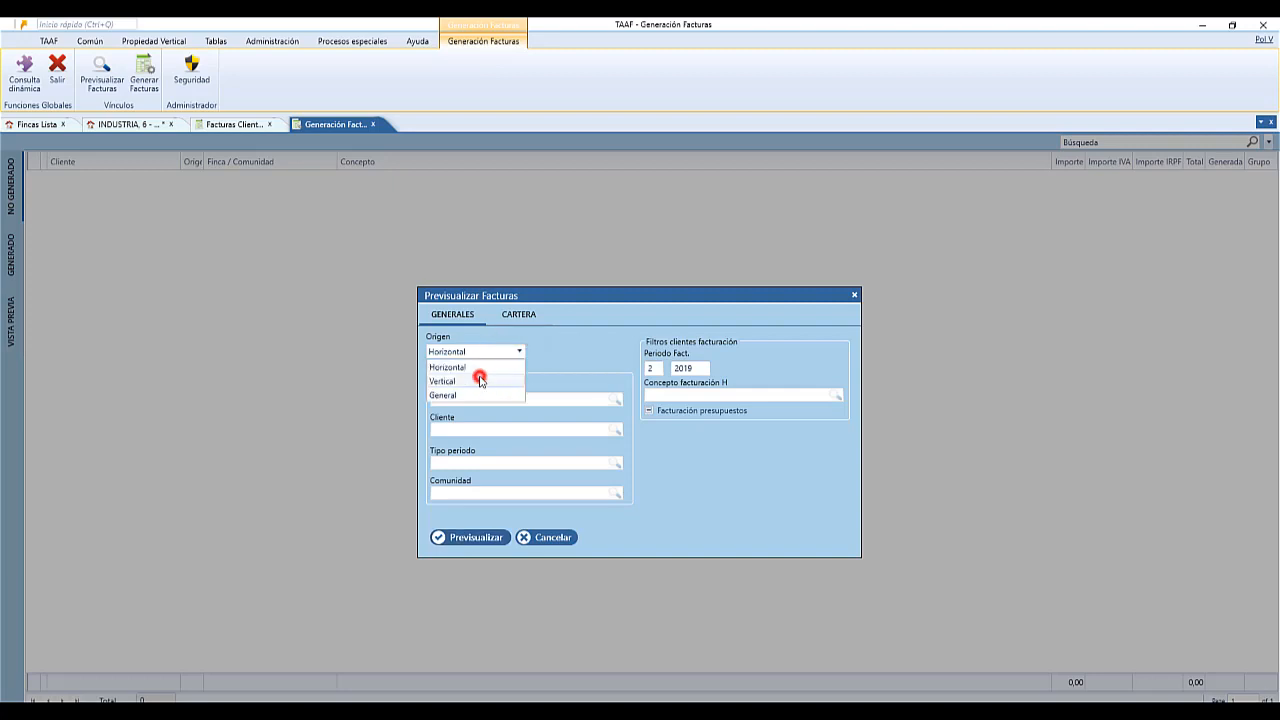
click(479, 381)
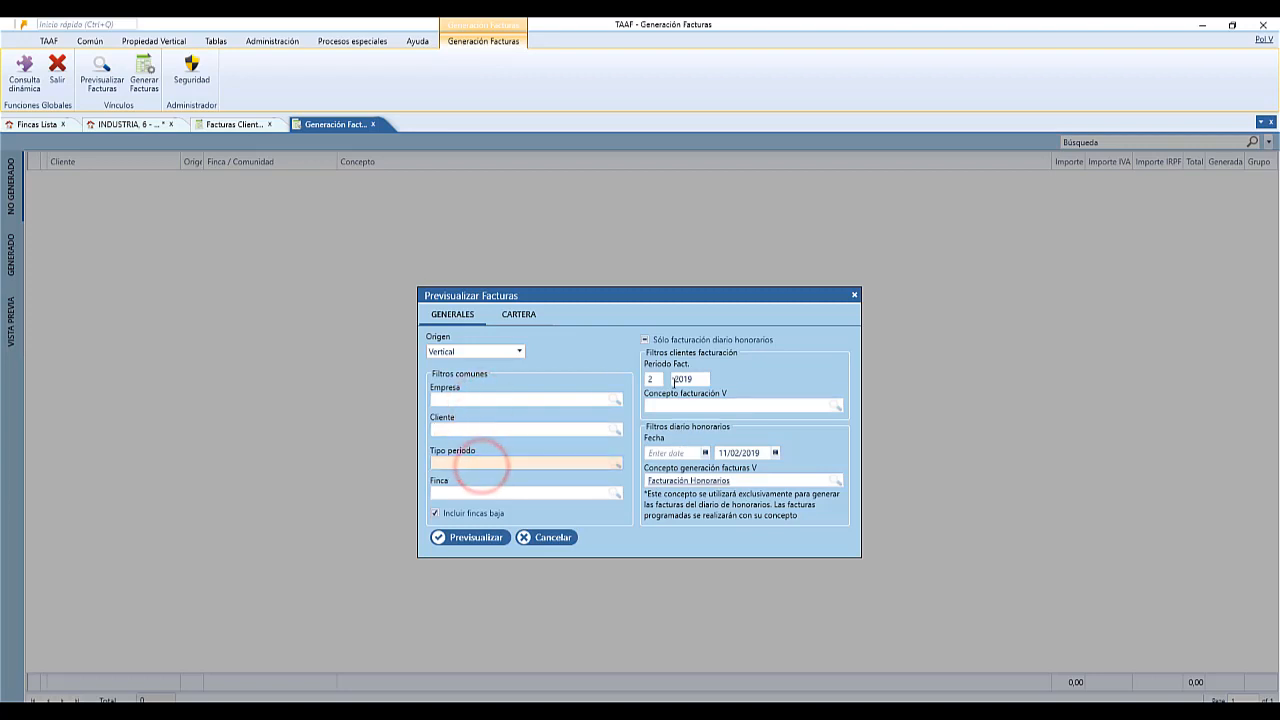
click(651, 376)
click(666, 405)
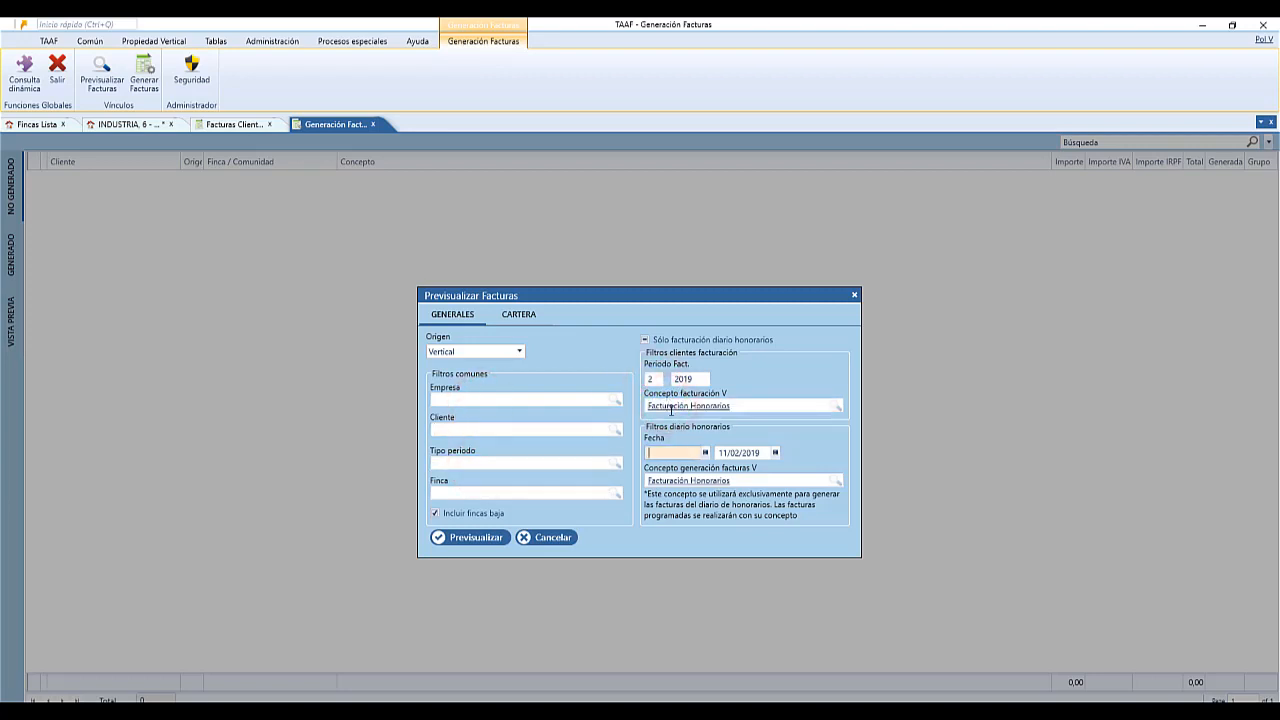
click(476, 539)
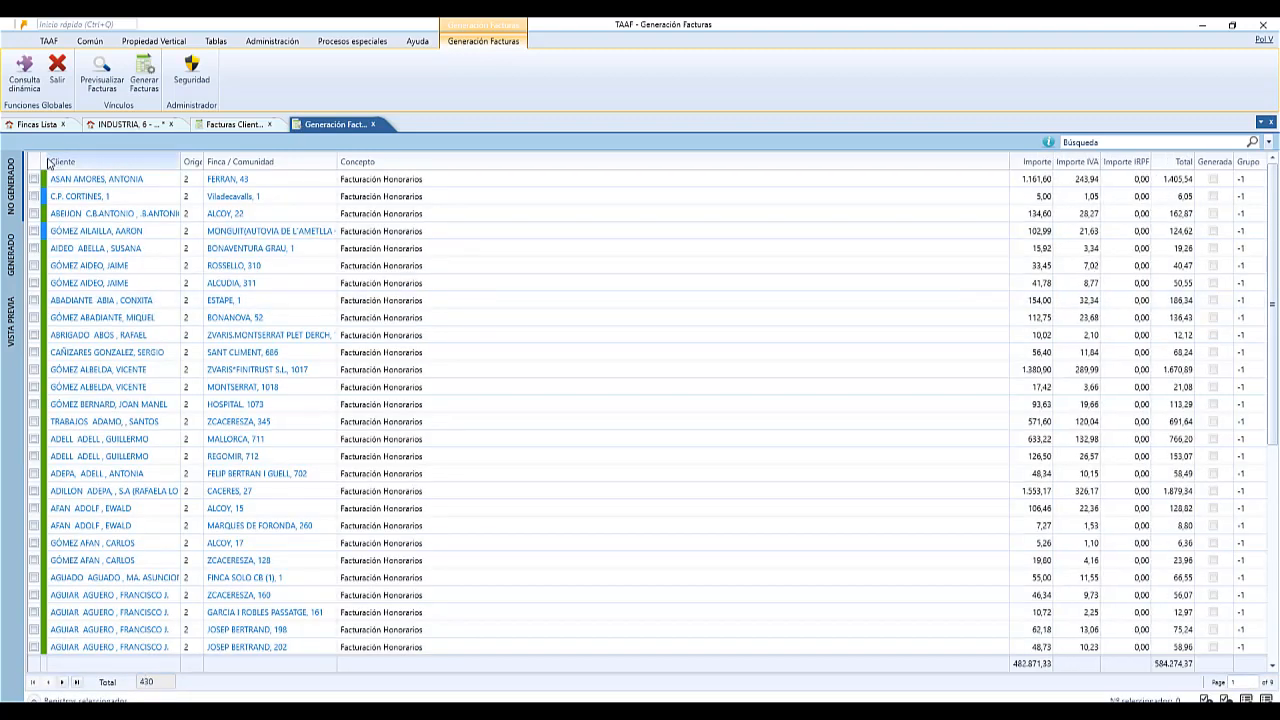
Tick both preview rows for the same client and start generating invoices for those 2 items.
mouse_move(47, 162)
mouse_down()
mouse_move(106, 162)
mouse_move(58, 163)
mouse_up()
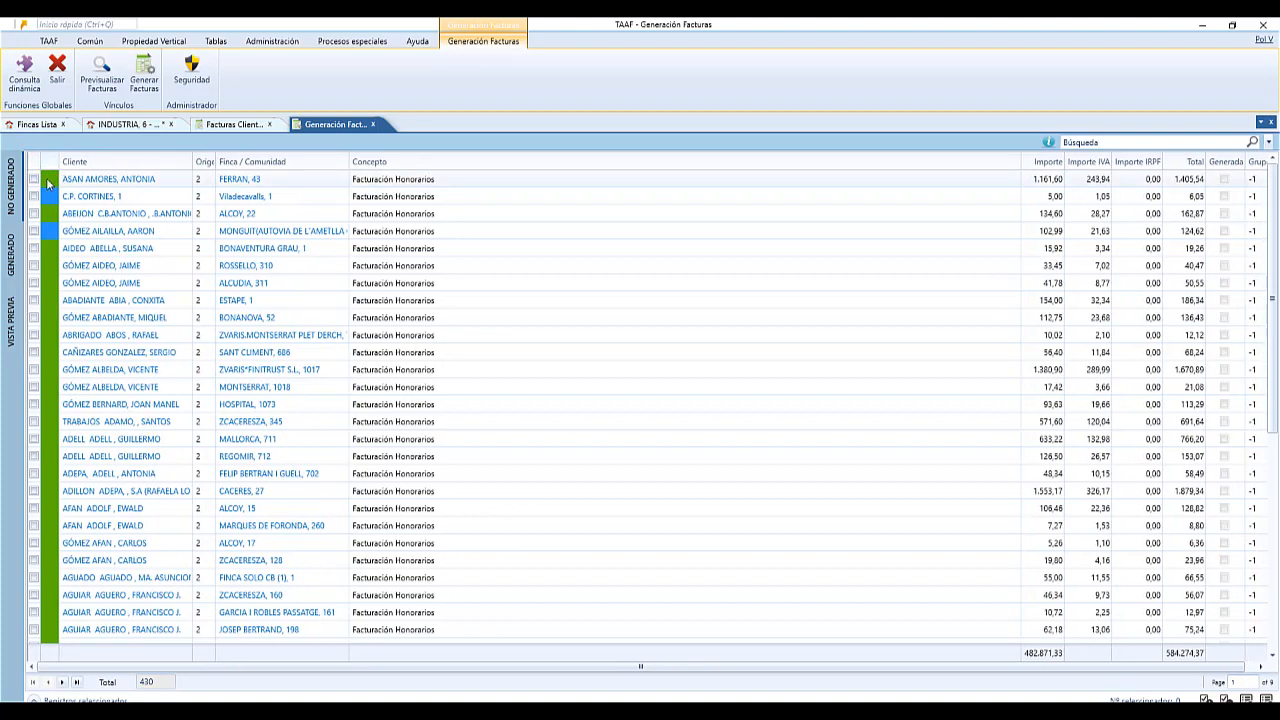
click(48, 182)
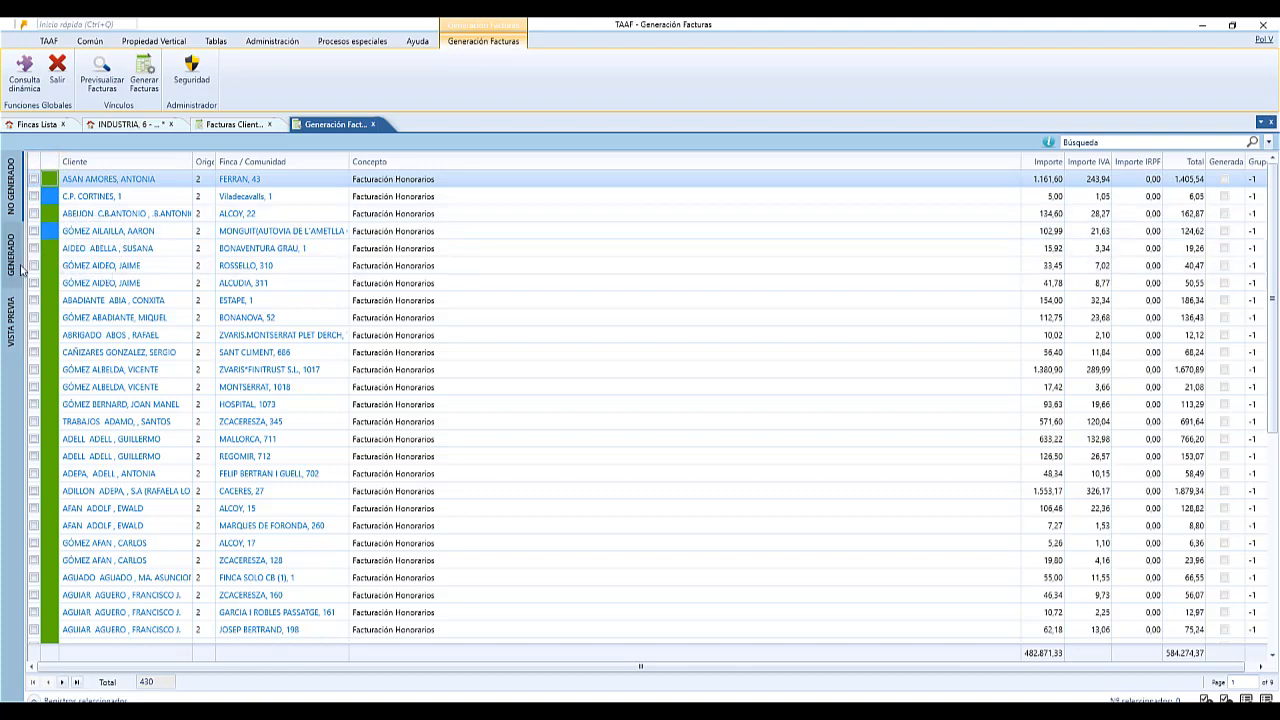
click(34, 265)
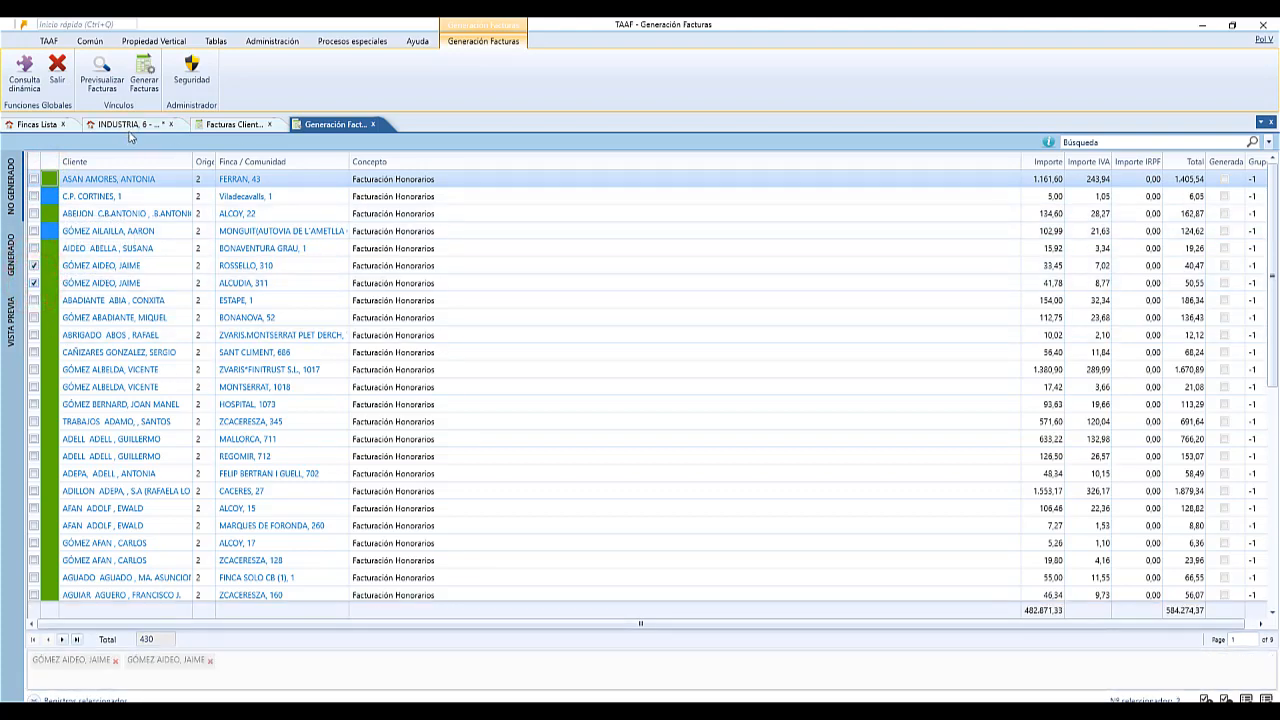
click(145, 75)
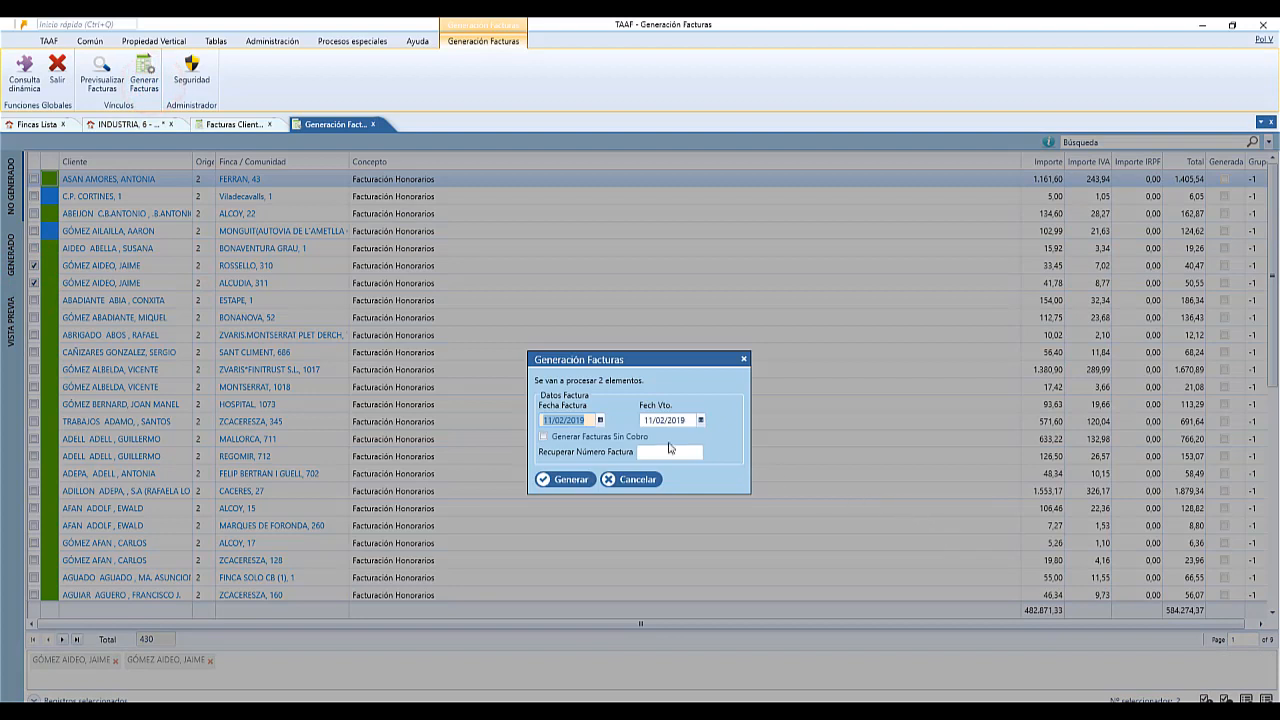
Generate the two invoices without collection, due 28/02/2019, and close the generation preview.
click(702, 422)
click(731, 529)
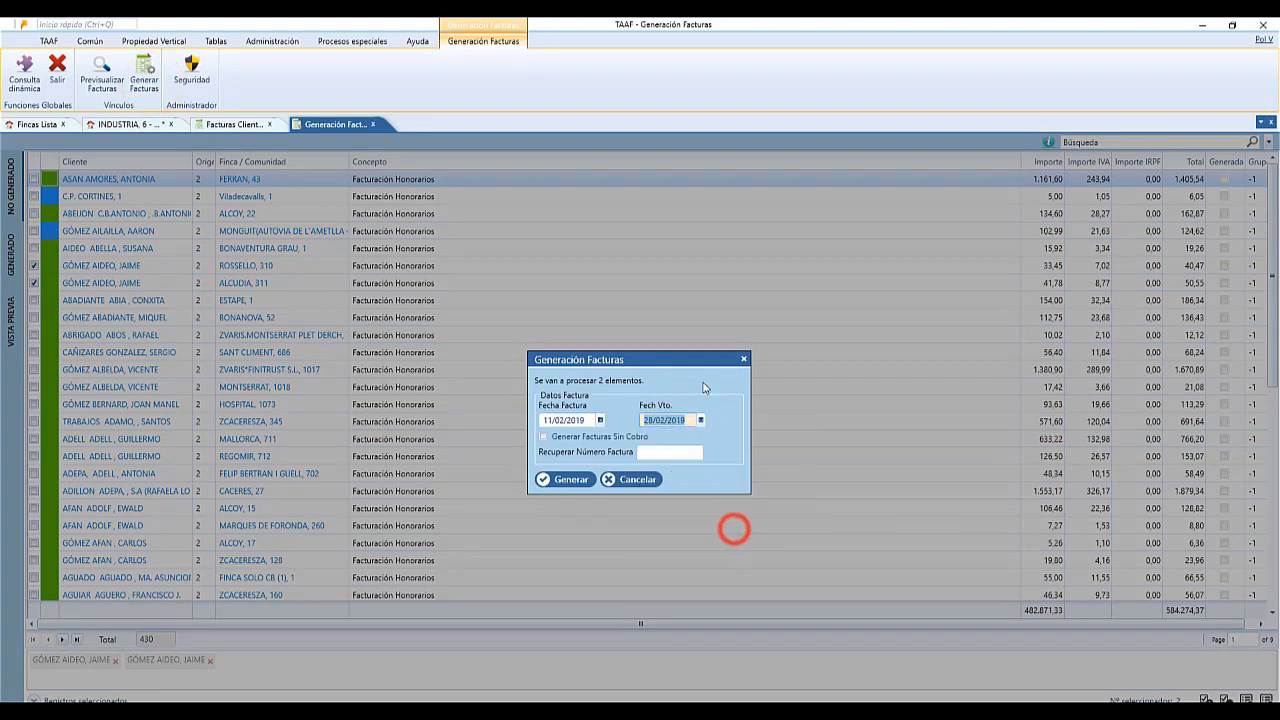
click(544, 437)
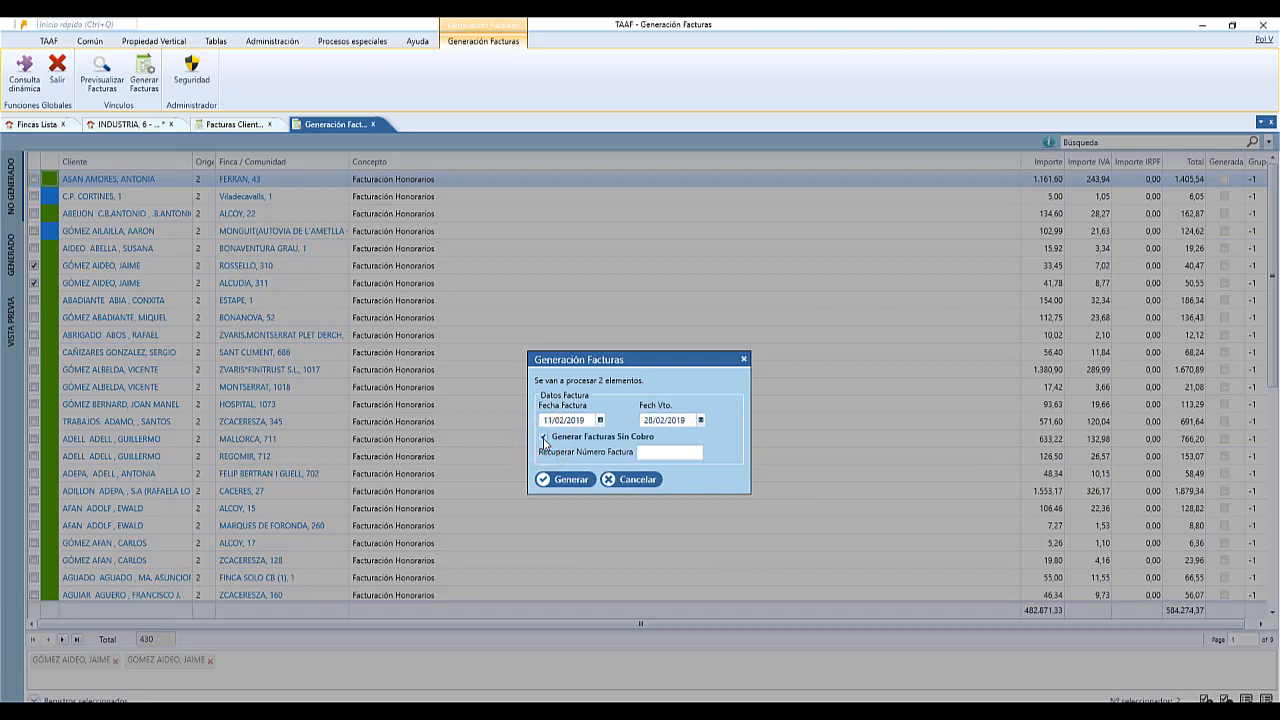
click(545, 441)
click(577, 481)
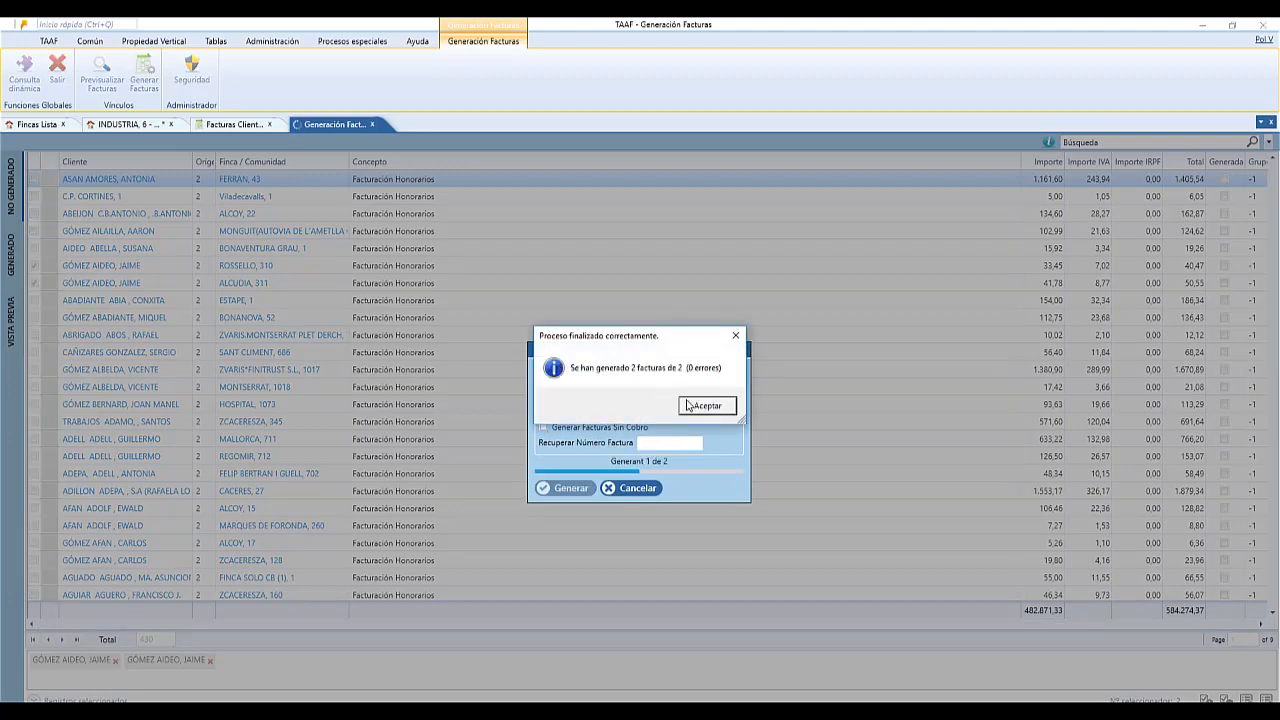
click(697, 407)
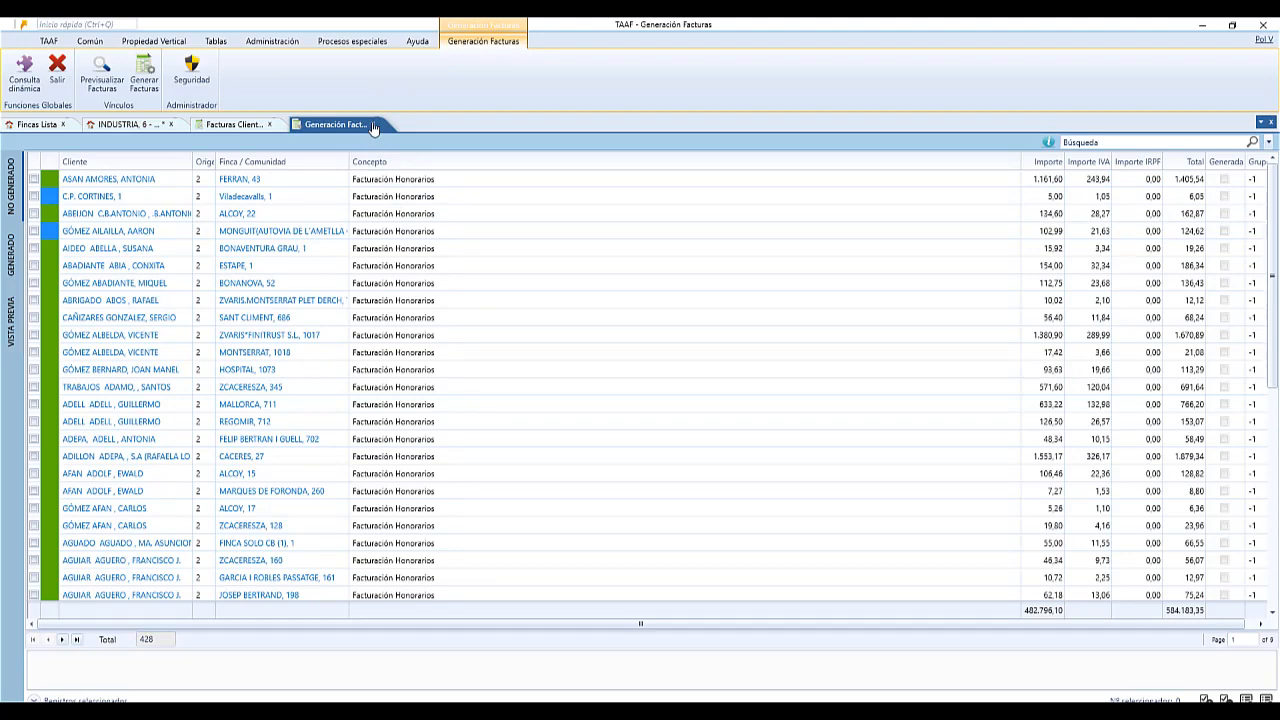
click(373, 125)
Close the client invoices list, INDUSTRIA, 6 record and property list, answering the save prompt.
click(269, 124)
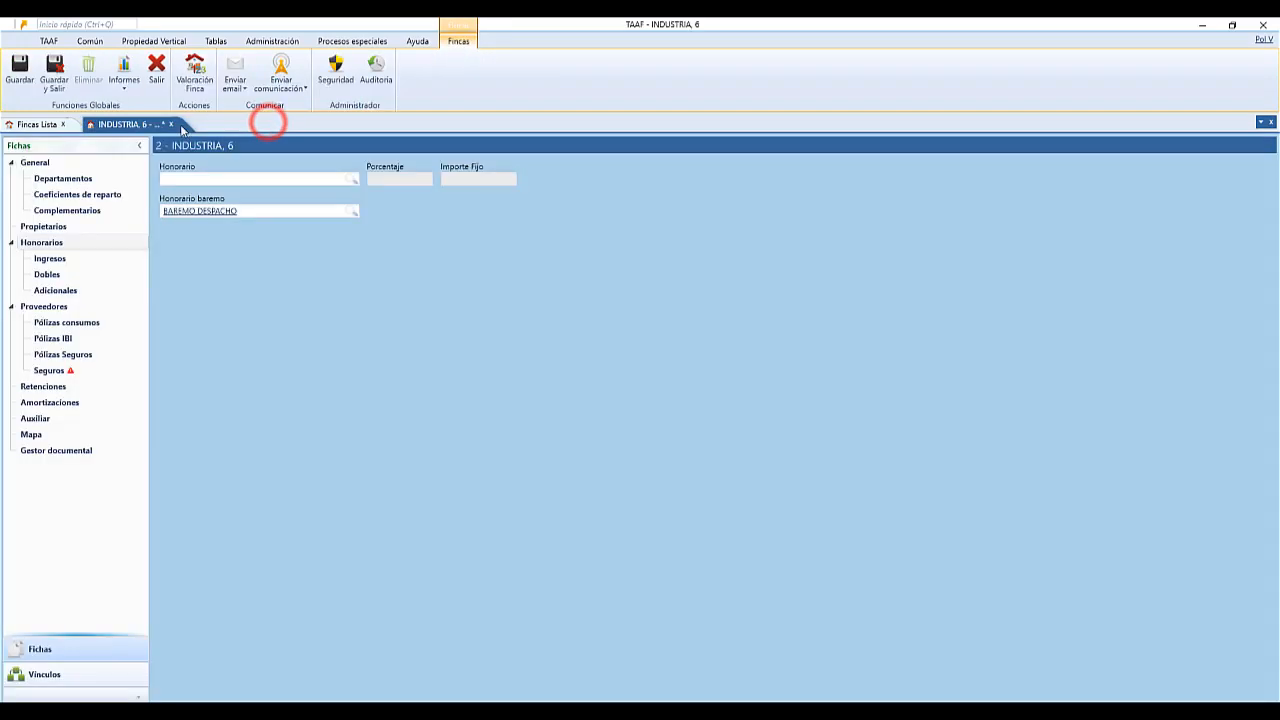
click(170, 124)
click(660, 415)
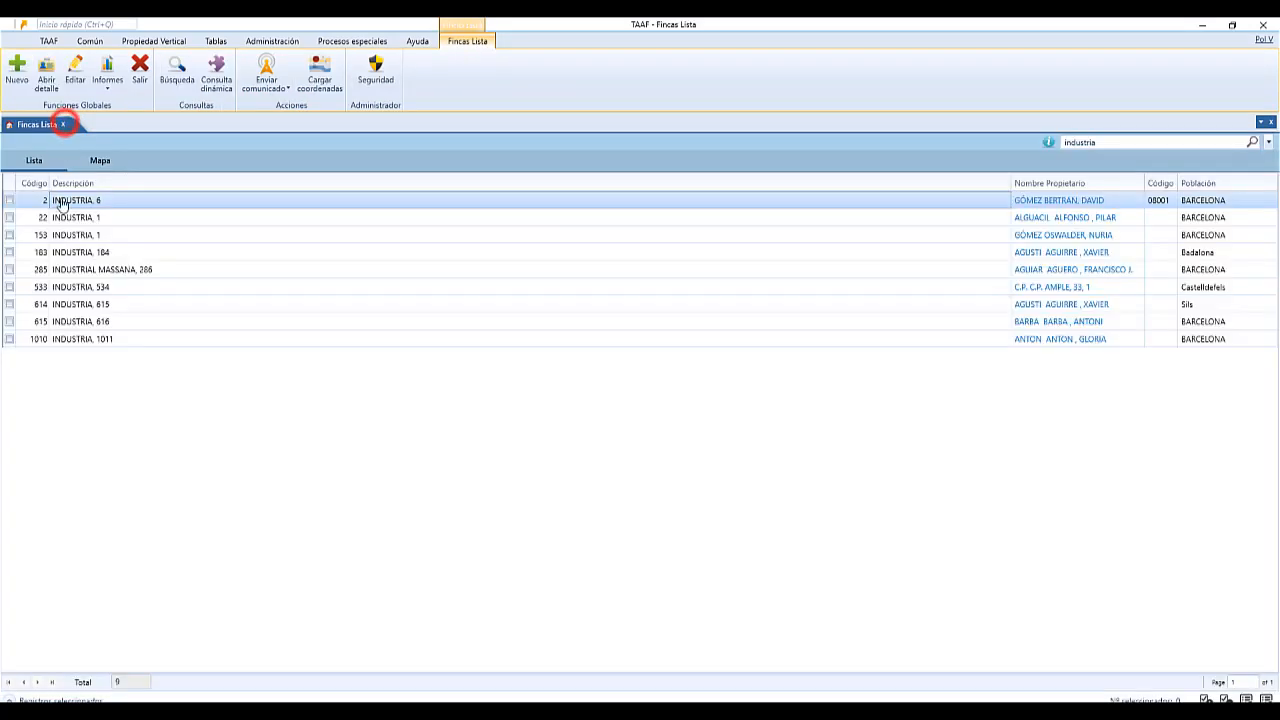
click(63, 124)
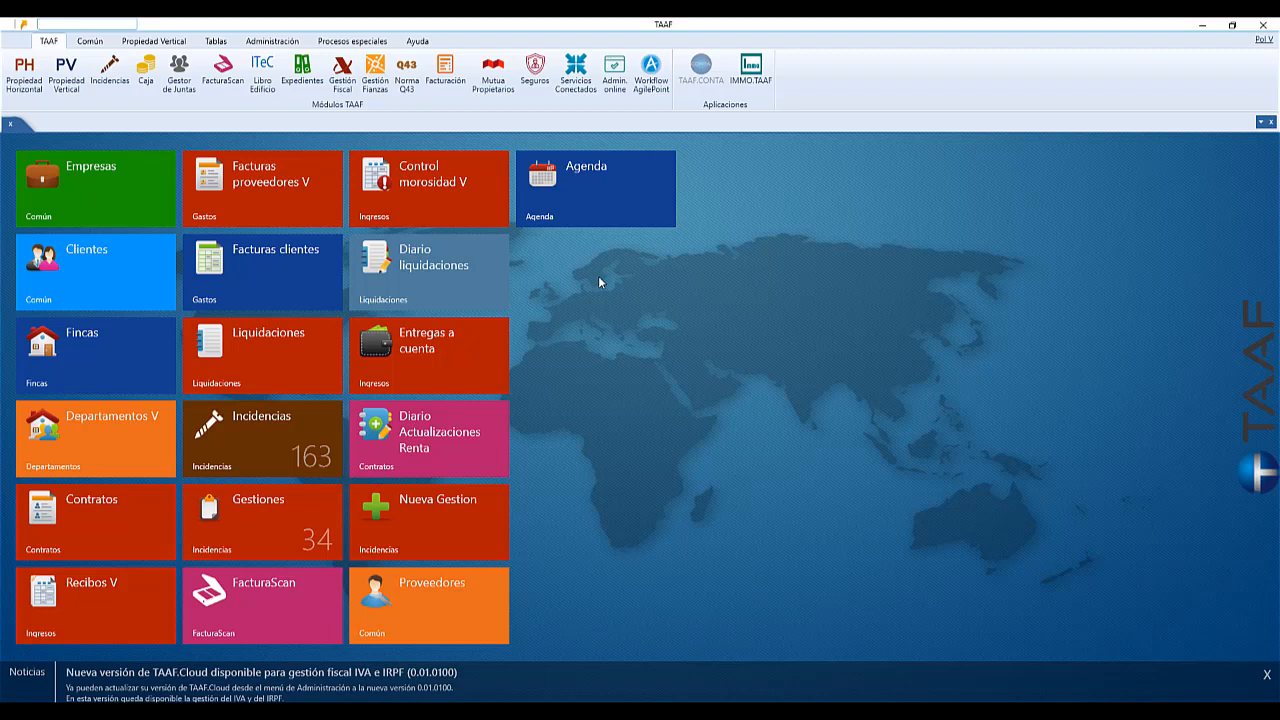
Create a new Vertical client invoice from Propiedad Vertical > Facturas clientes.
click(66, 75)
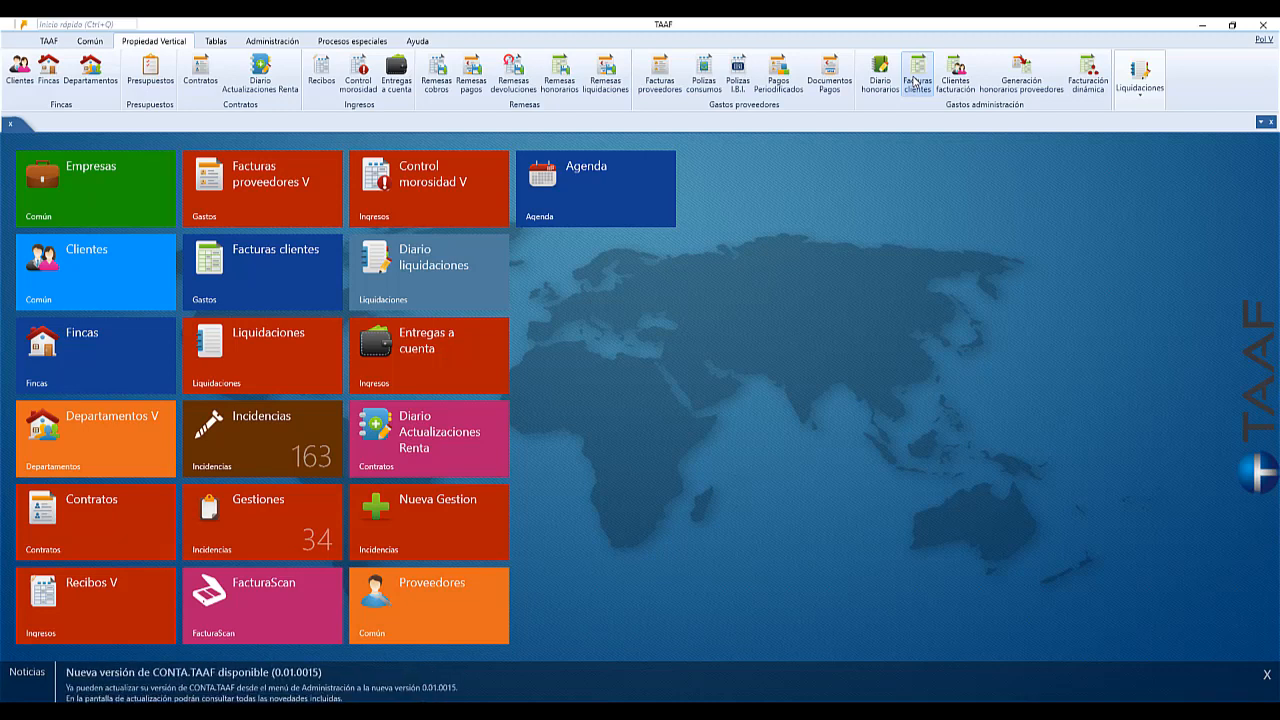
click(282, 280)
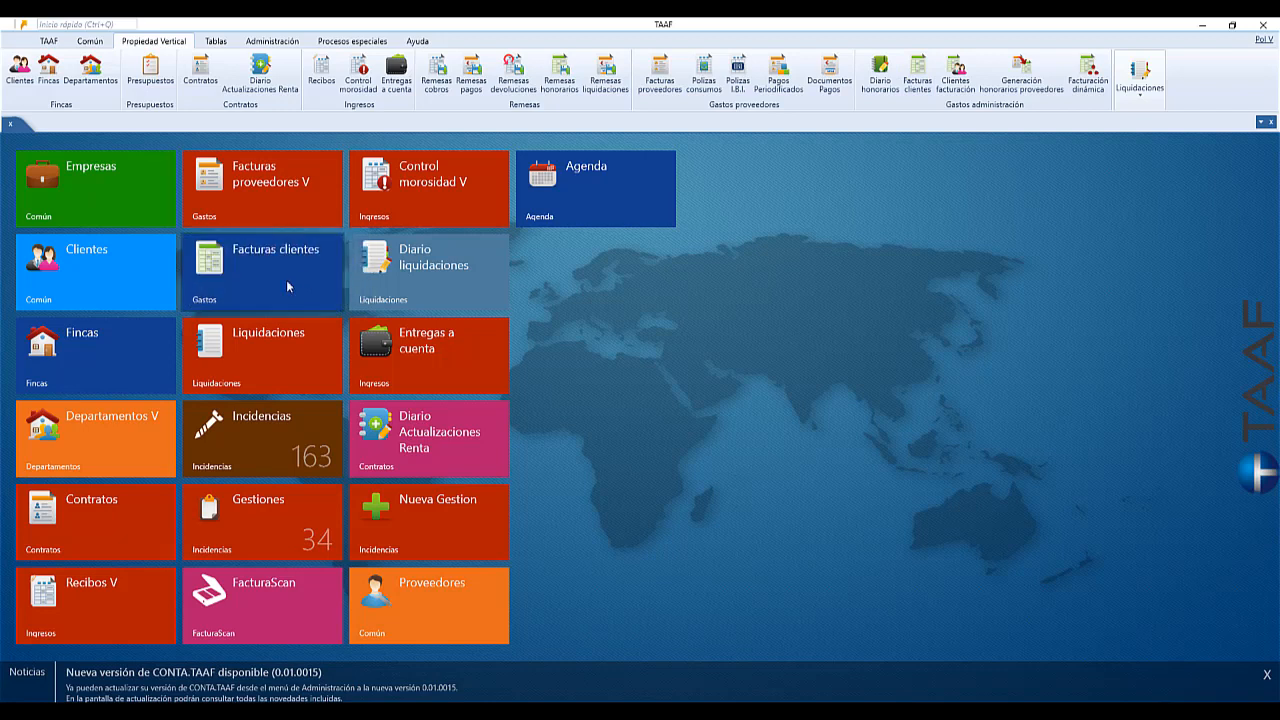
click(918, 85)
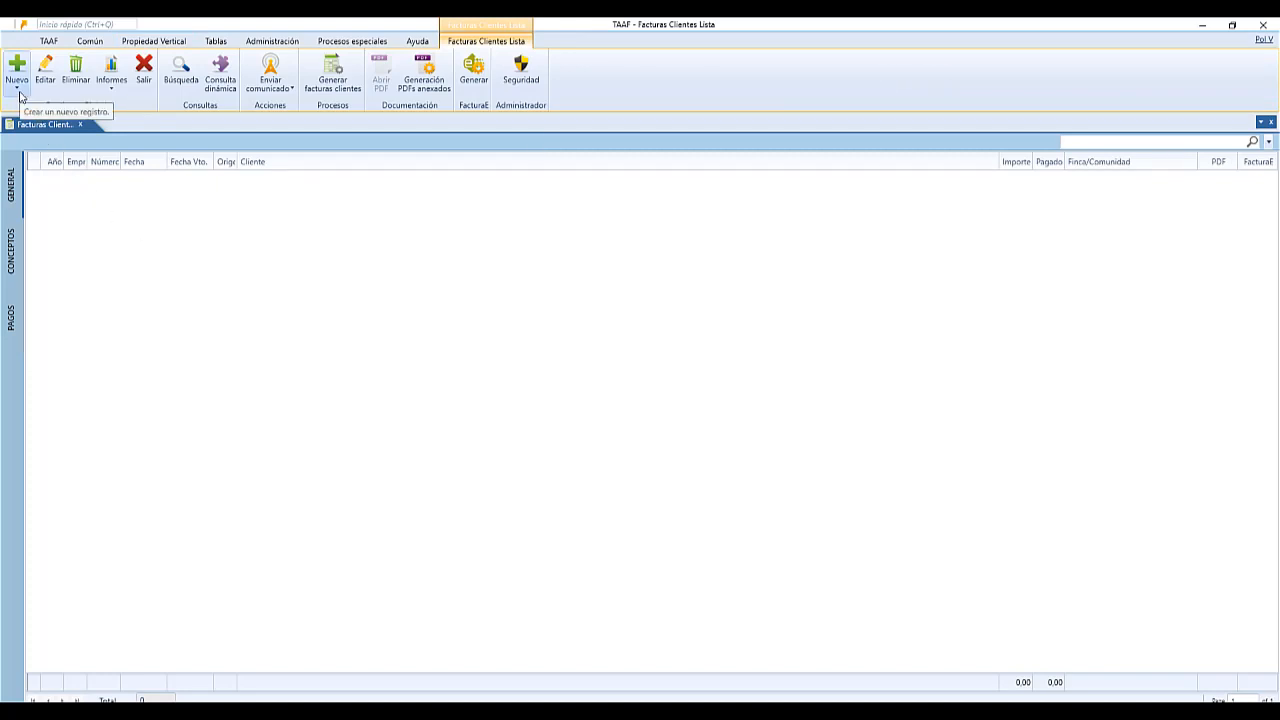
click(17, 88)
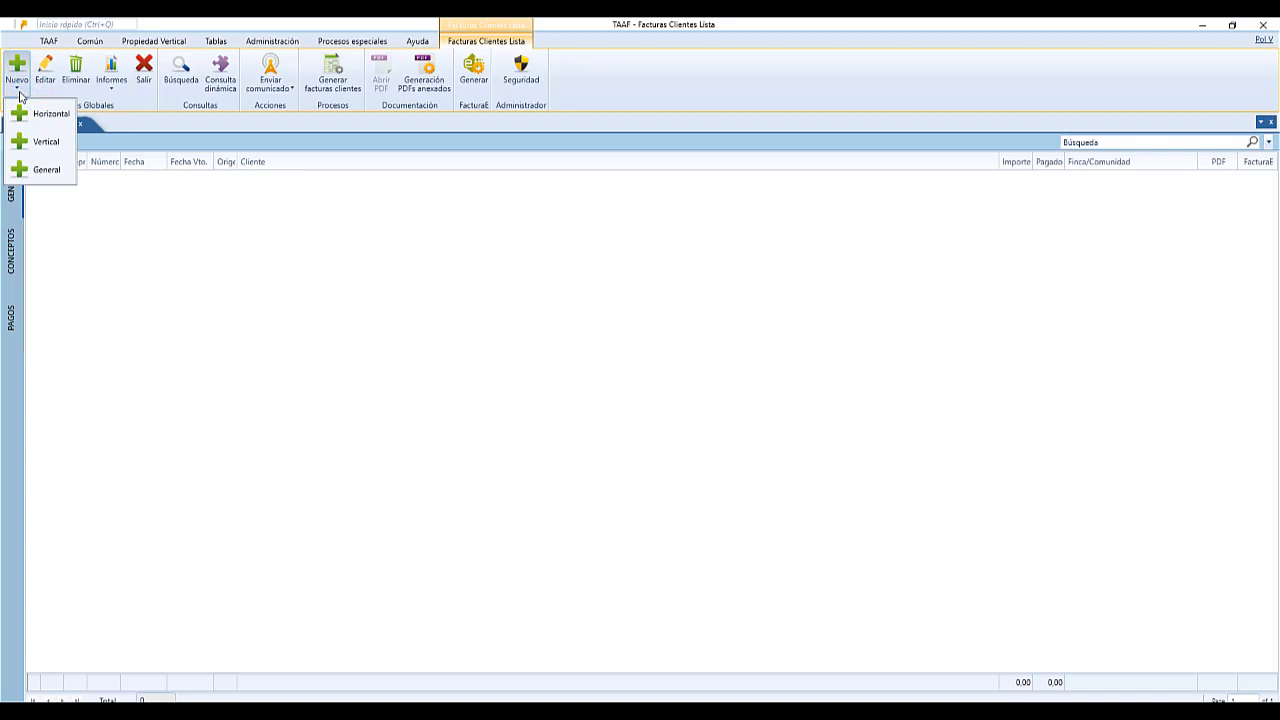
click(54, 146)
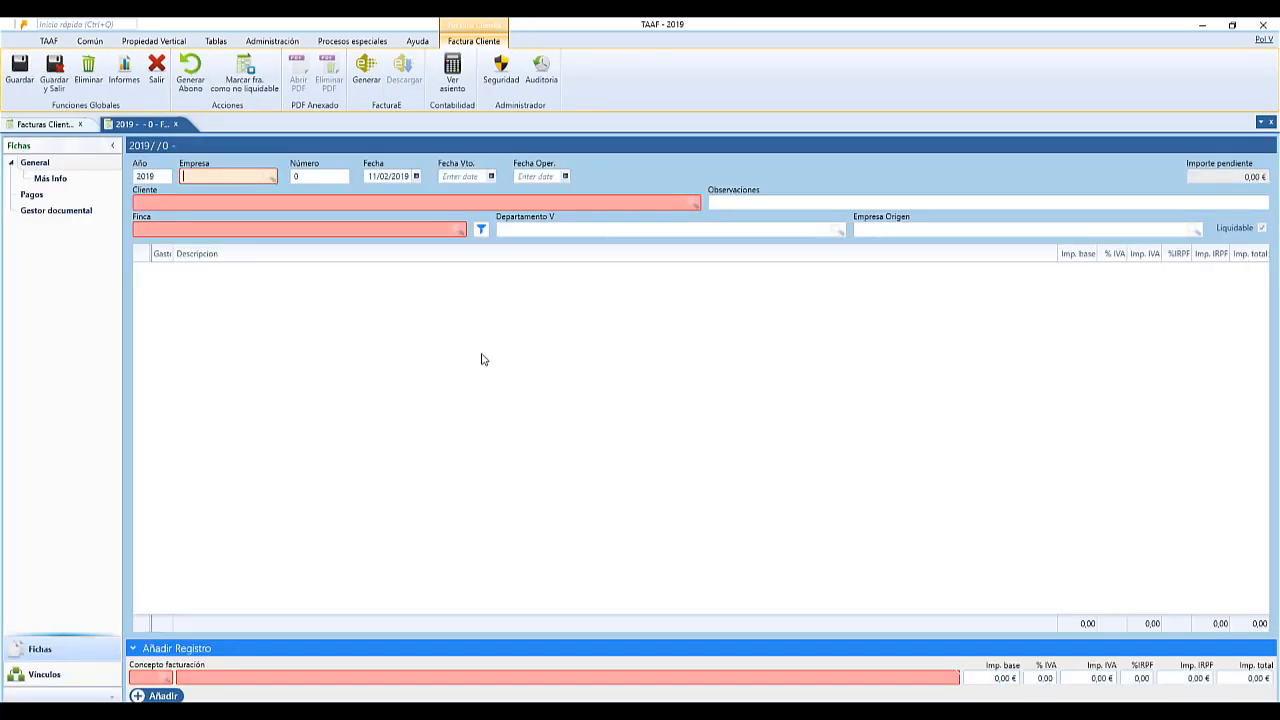
Start the invoice under company 1, choosing the matching client and property.
text(1)
key(Tab)
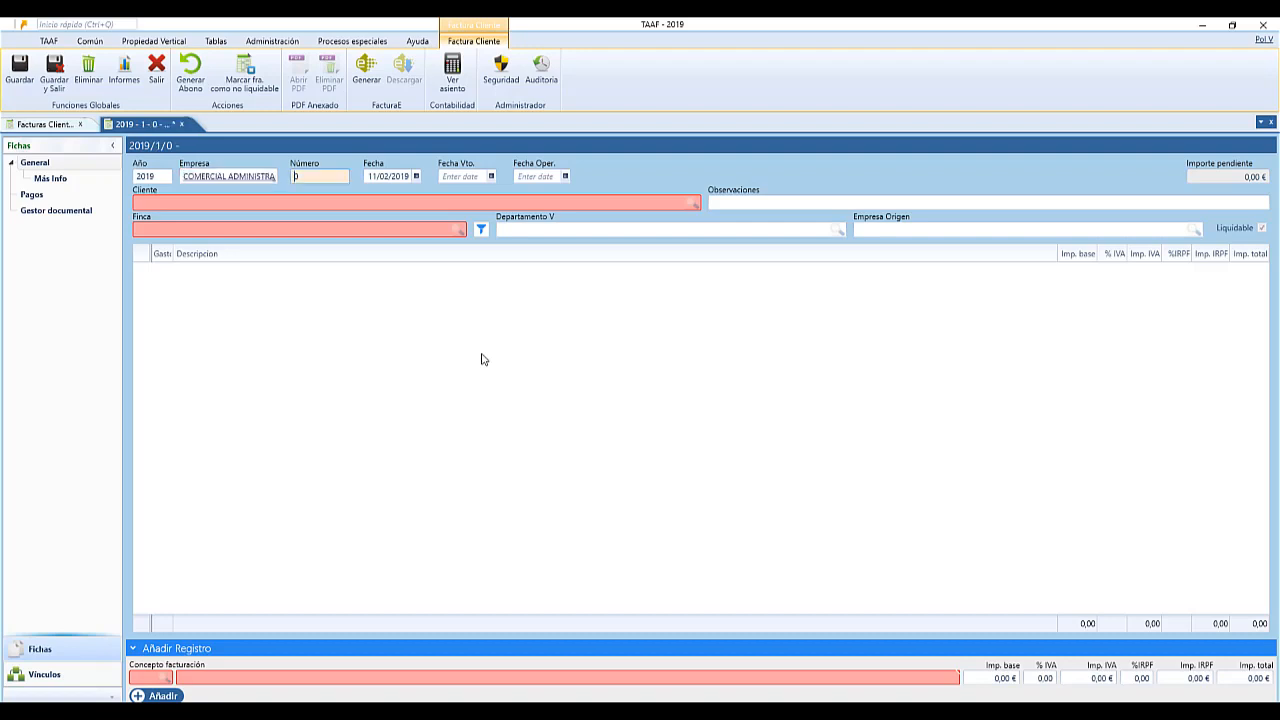
click(254, 200)
text(acli)
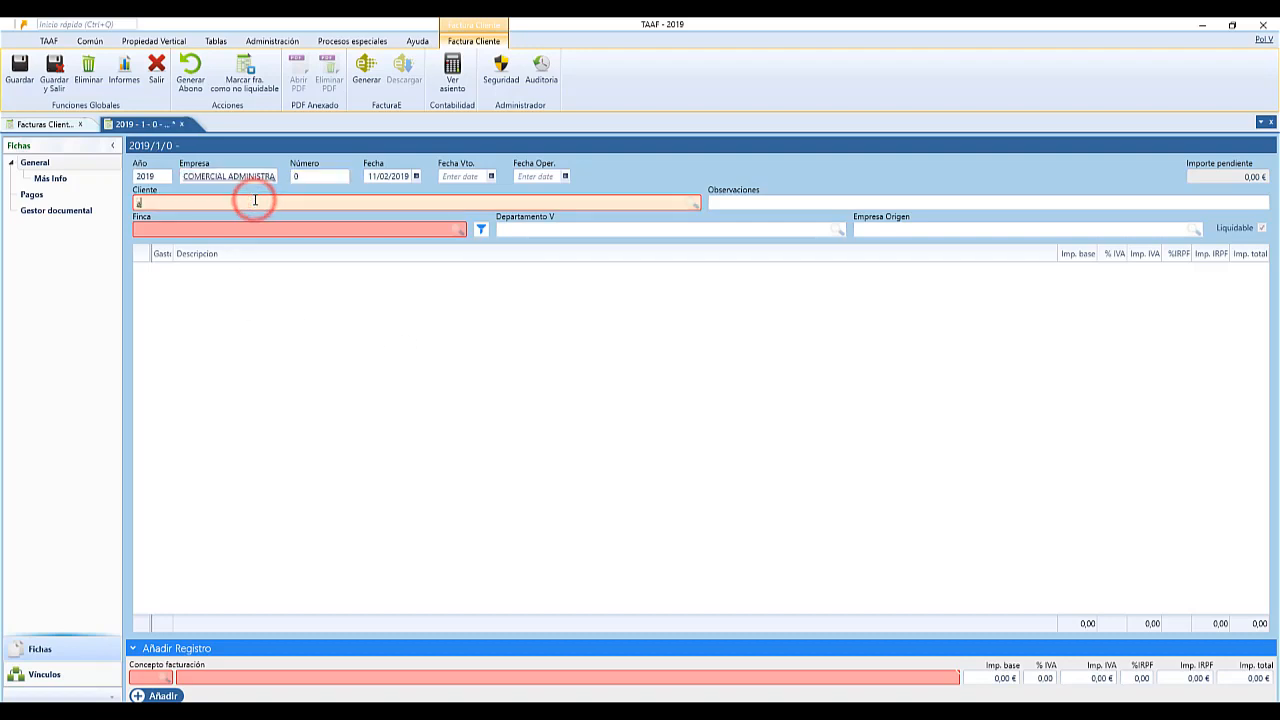
key(Tab)
key(Tab)
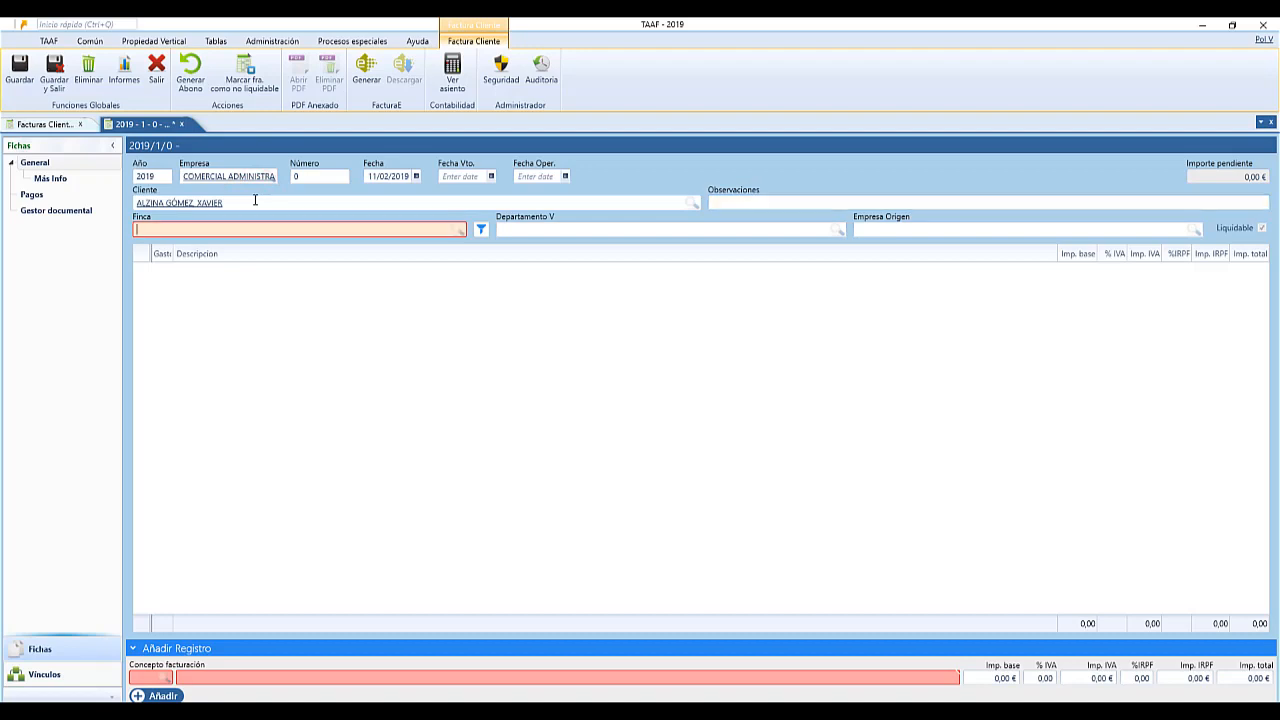
key(alt+Down)
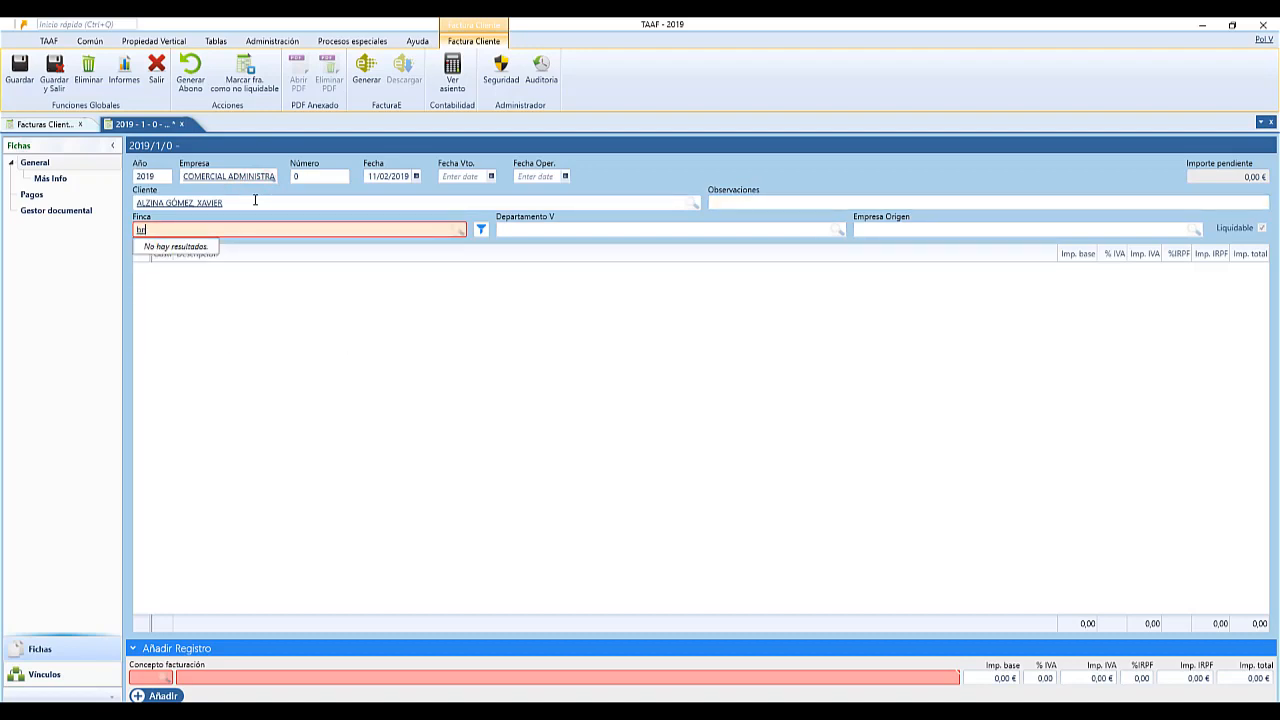
text(balme)
key(Tab)
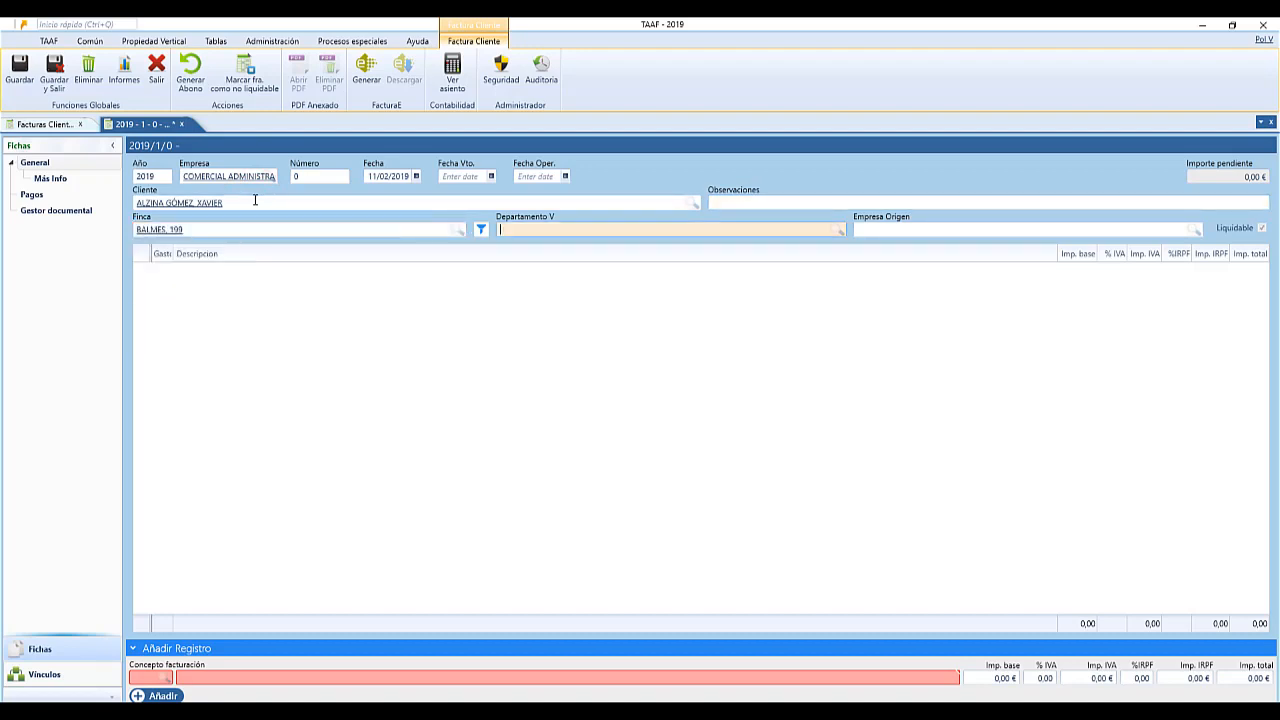
key(Tab)
Add concept 1 renamed Facturación Extraordinaria with a 50,00 base, accepting the fiscal data warning.
click(153, 678)
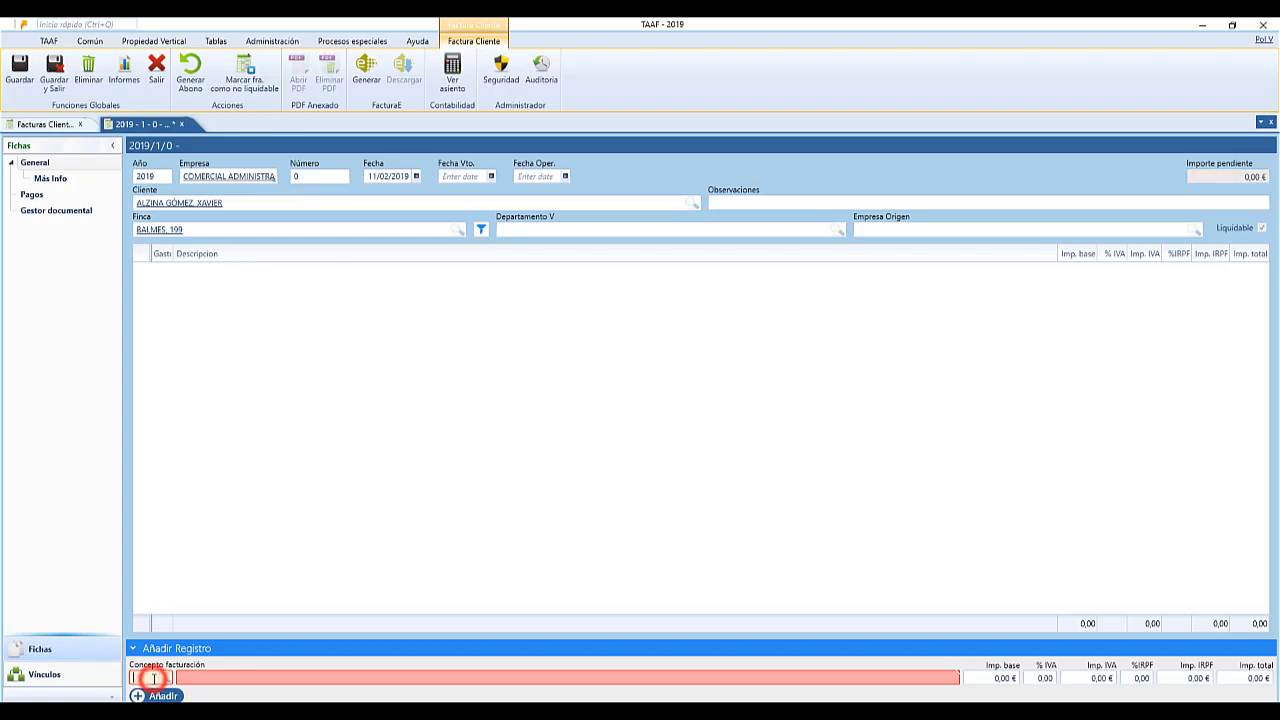
text(1)
key(Tab)
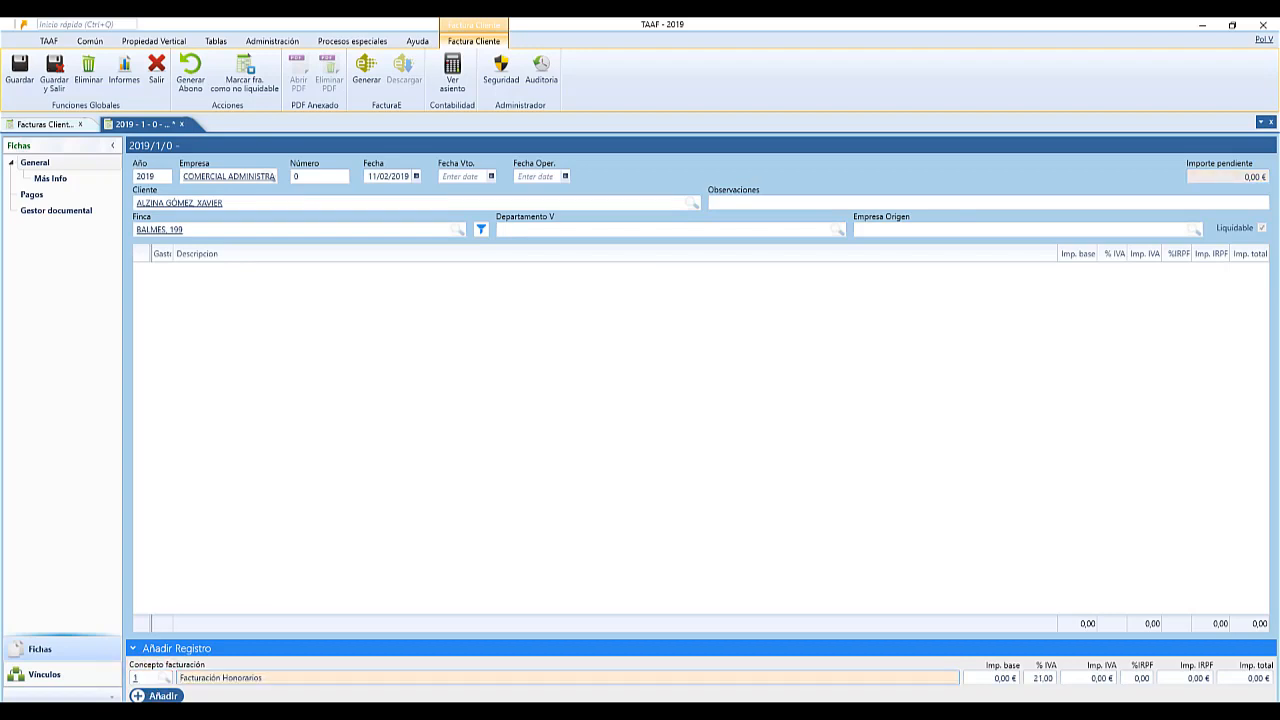
drag(289, 677, 224, 681)
text(R)
key(Tab)
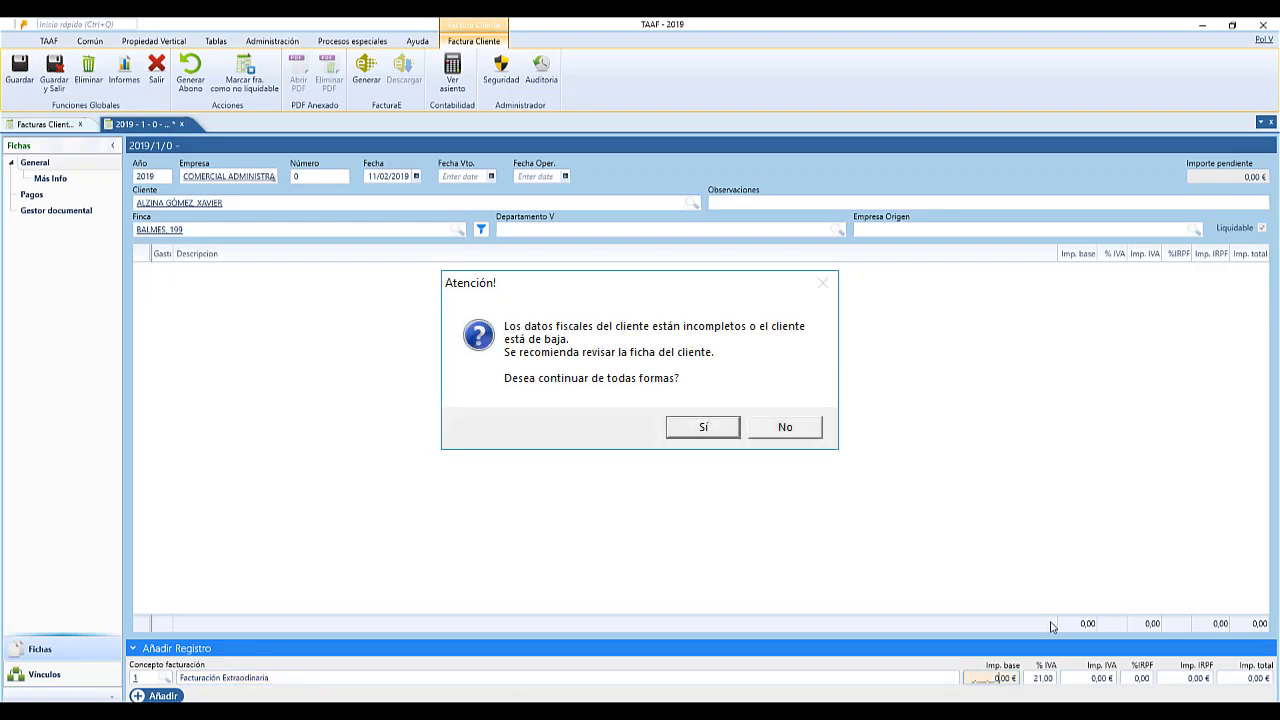
text(50)
key(Tab)
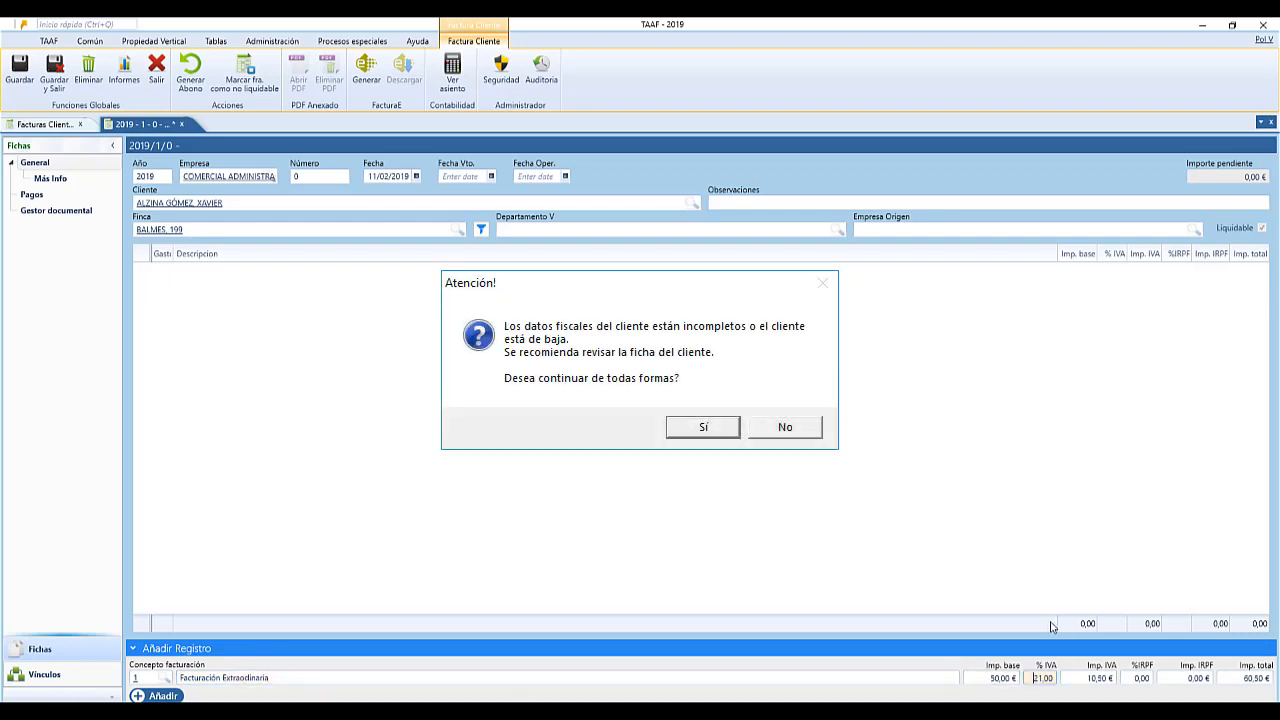
click(160, 695)
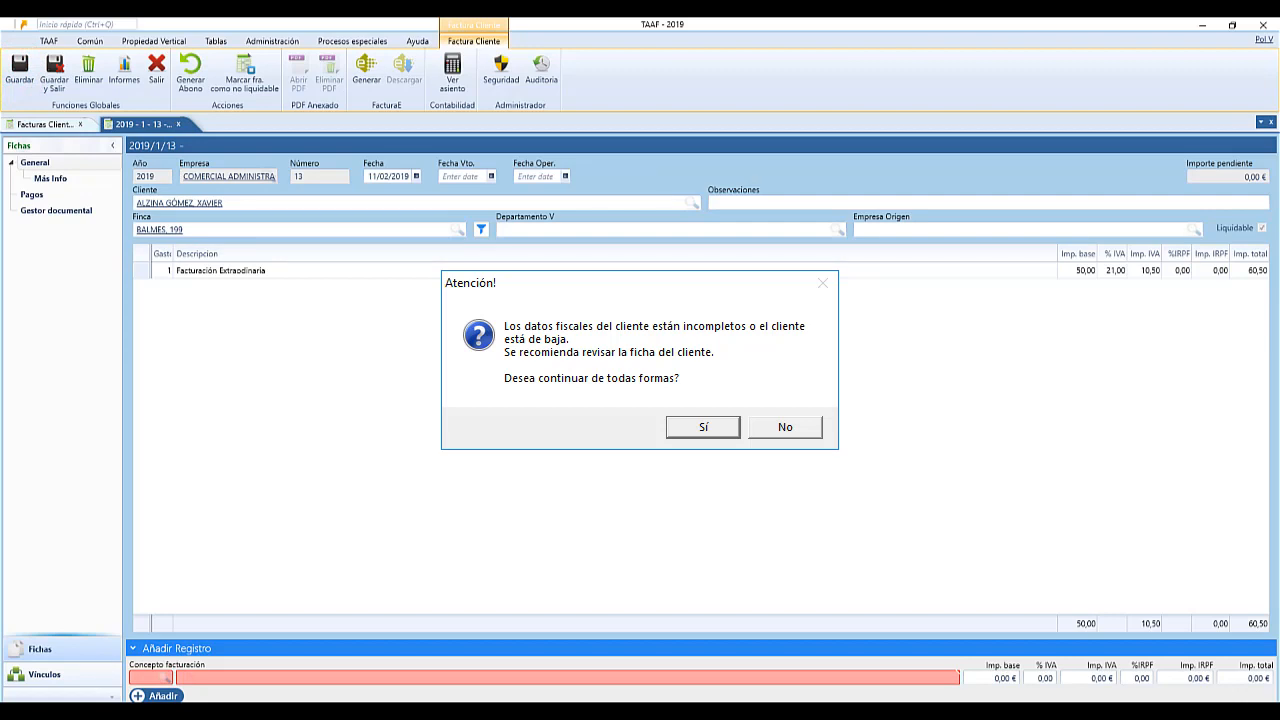
key(Return)
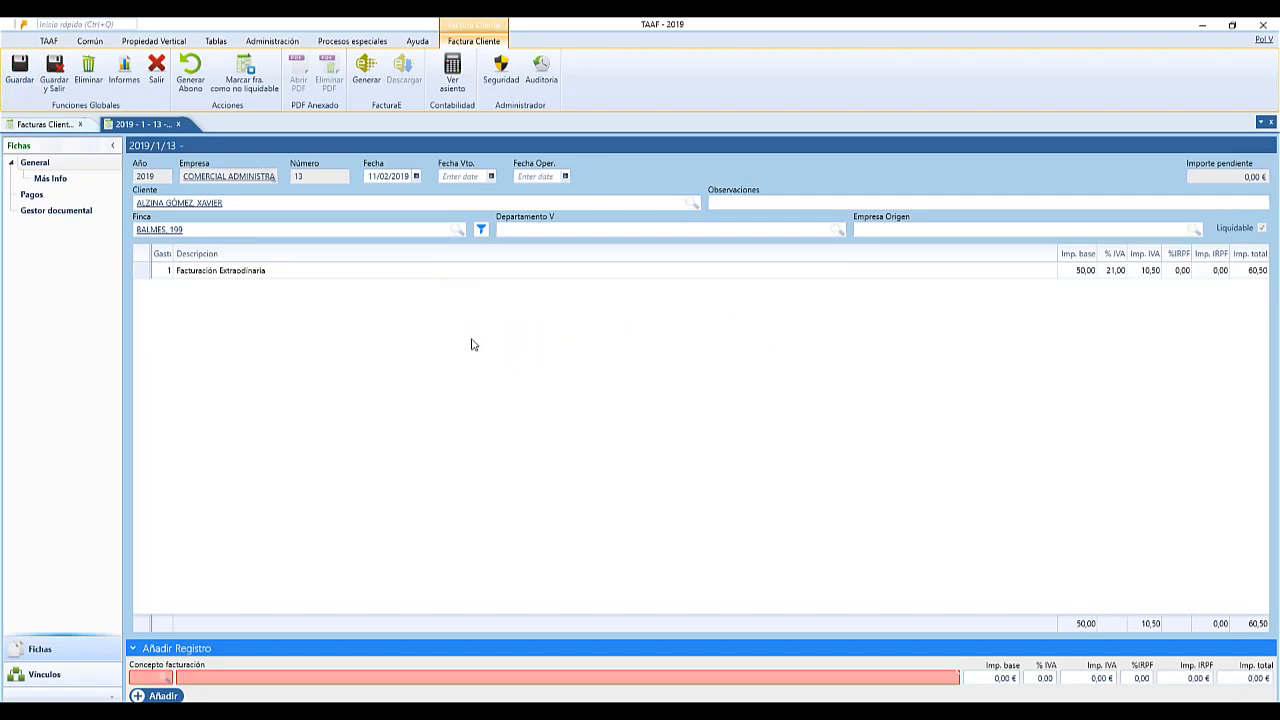
Review invoice number 13, then delete its 60,50 payment in the Pagos section.
click(313, 177)
click(1242, 178)
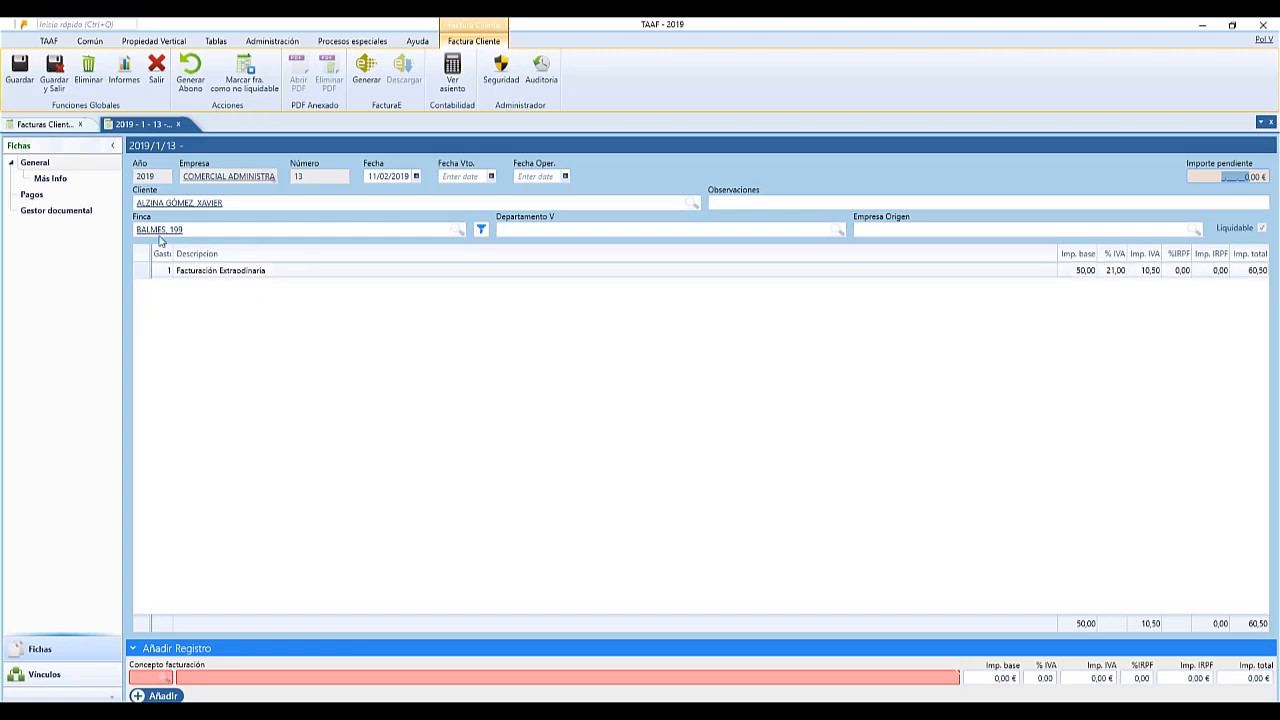
click(35, 197)
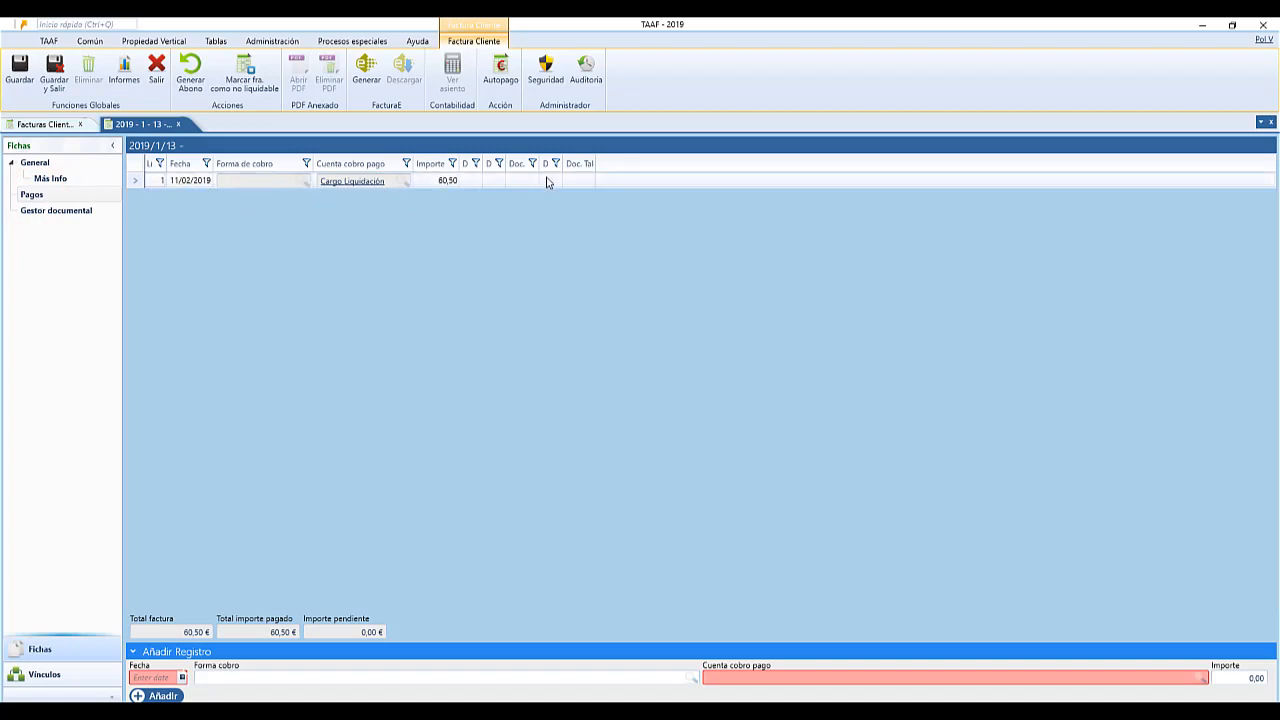
click(170, 182)
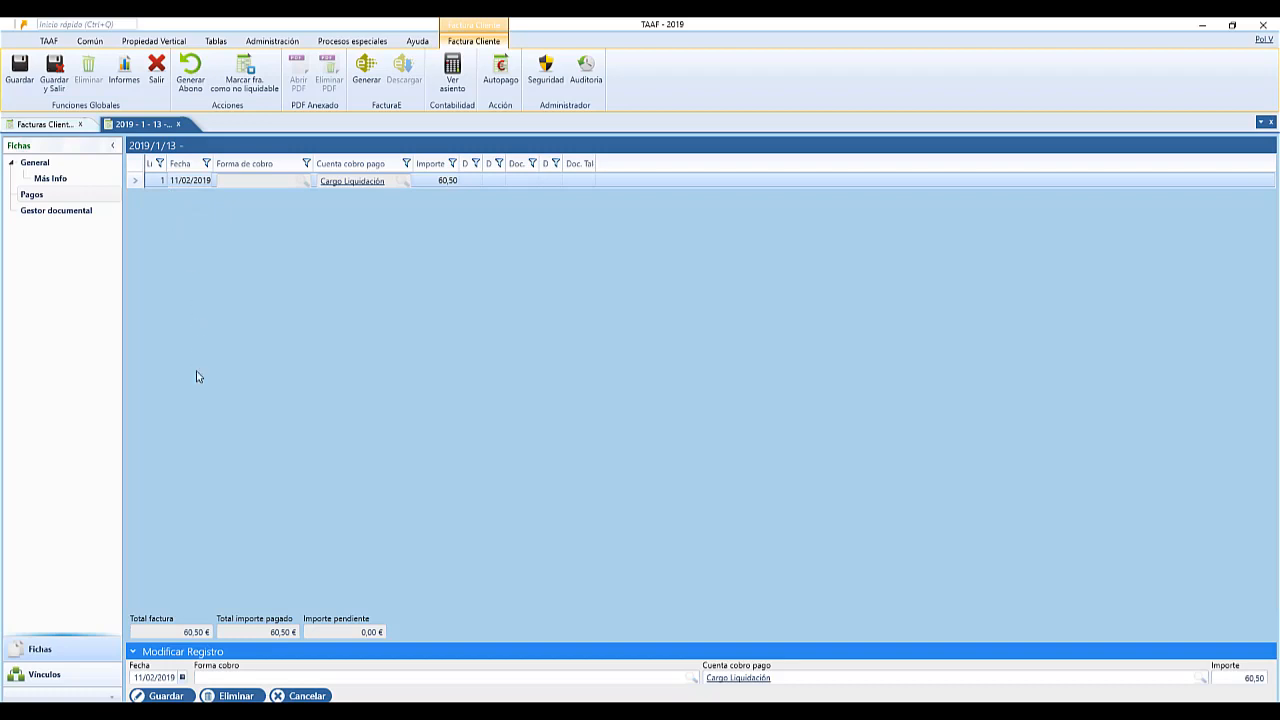
click(238, 695)
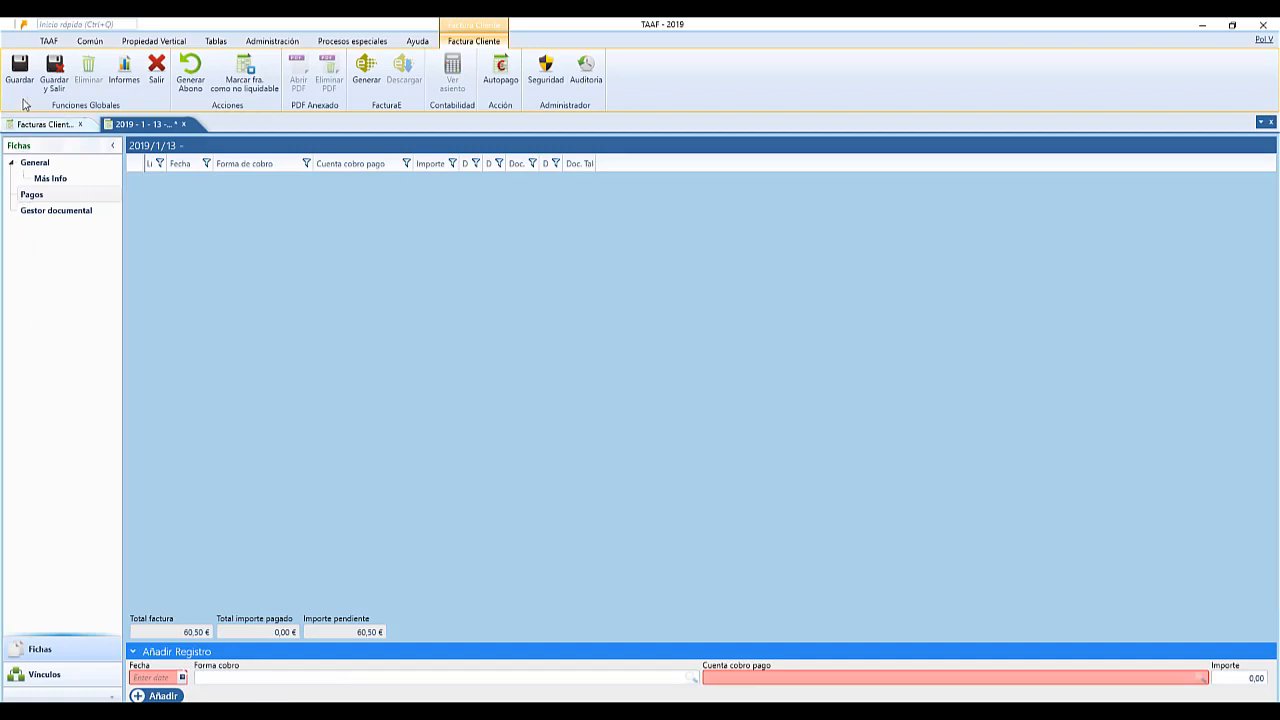
Back on General, check the 60,50 € pending amount and the ticked Liquidable box.
click(43, 166)
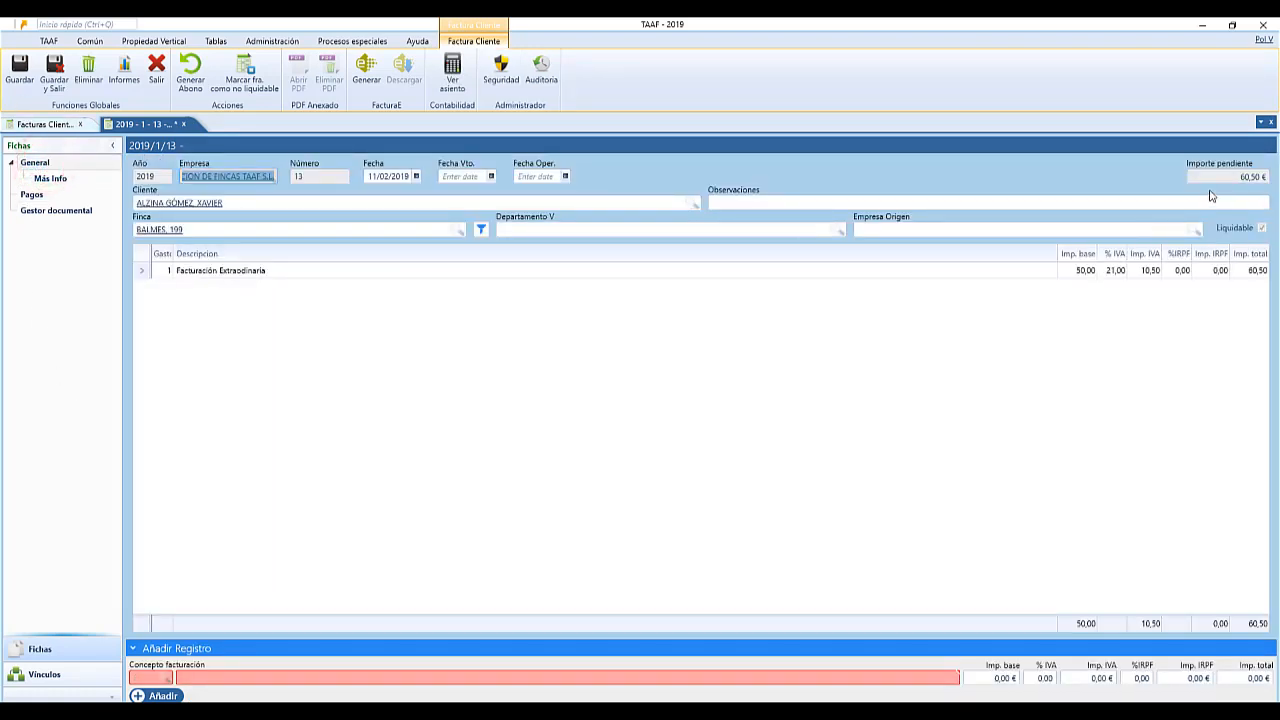
click(1226, 177)
double_click(1226, 177)
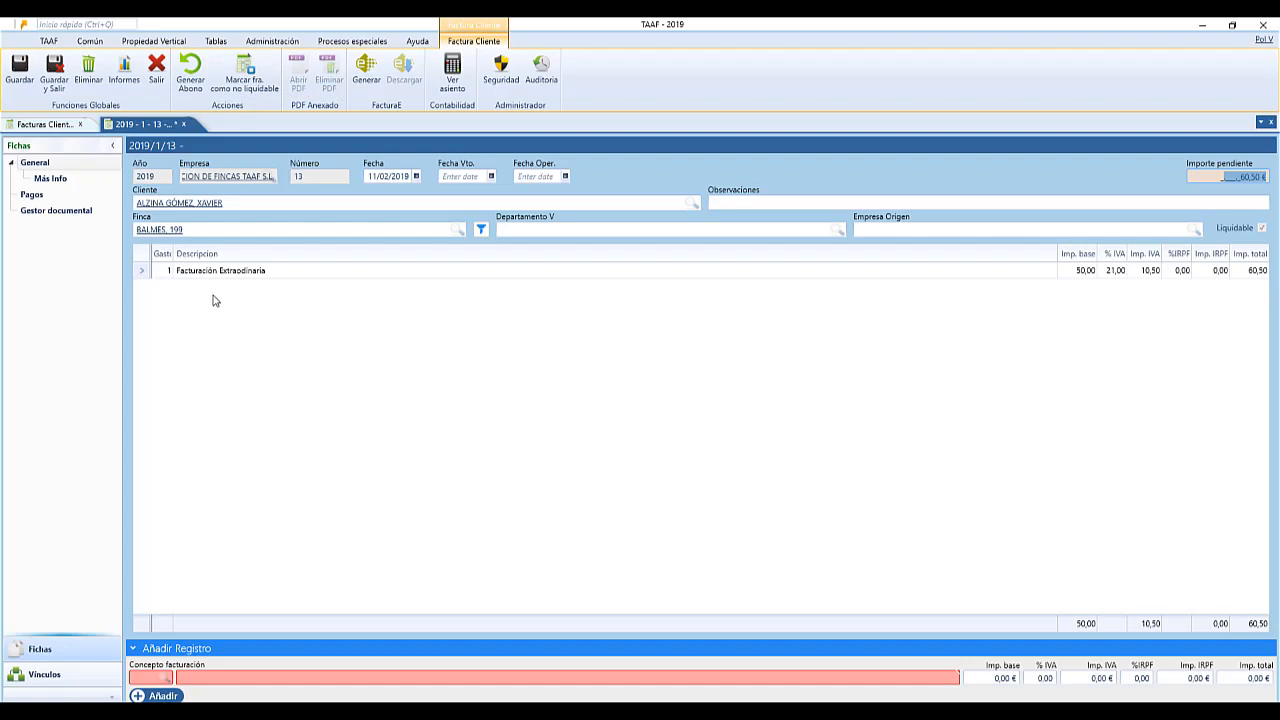
click(1263, 229)
click(1229, 230)
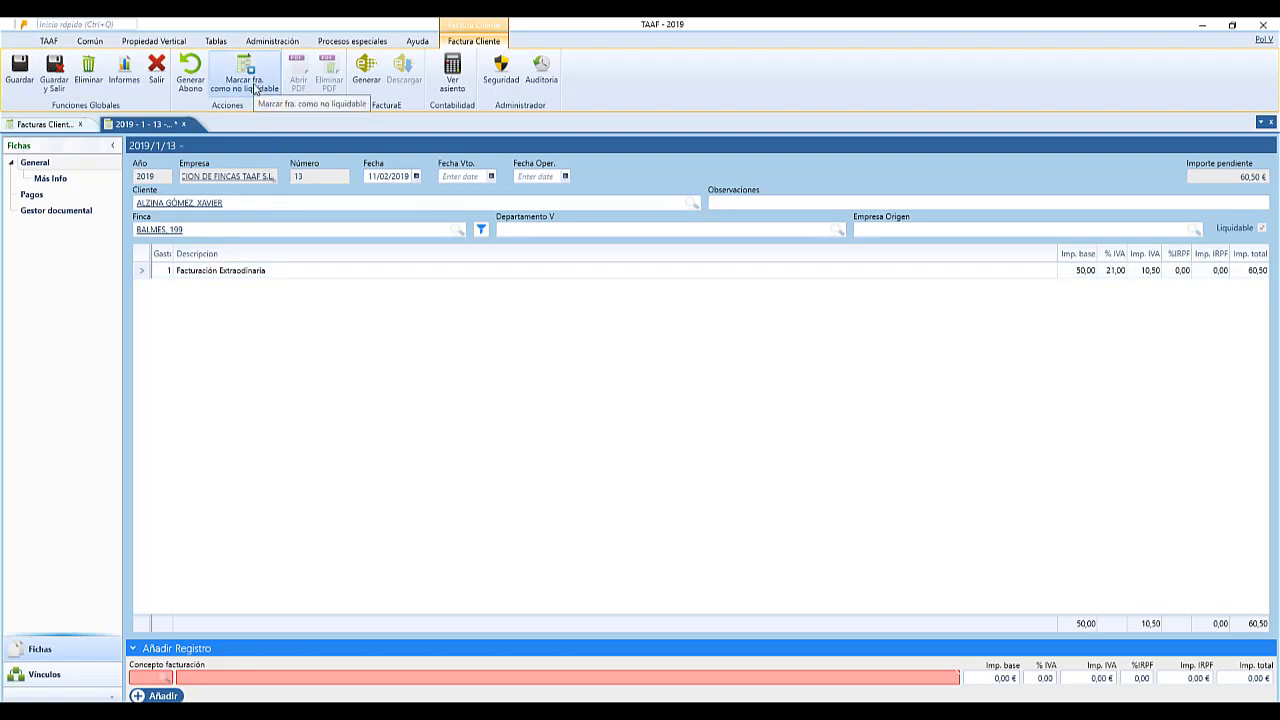
Mark invoice 2019/1/13 non-liquidable, save and close it, then close the Facturas Clientes list.
click(253, 86)
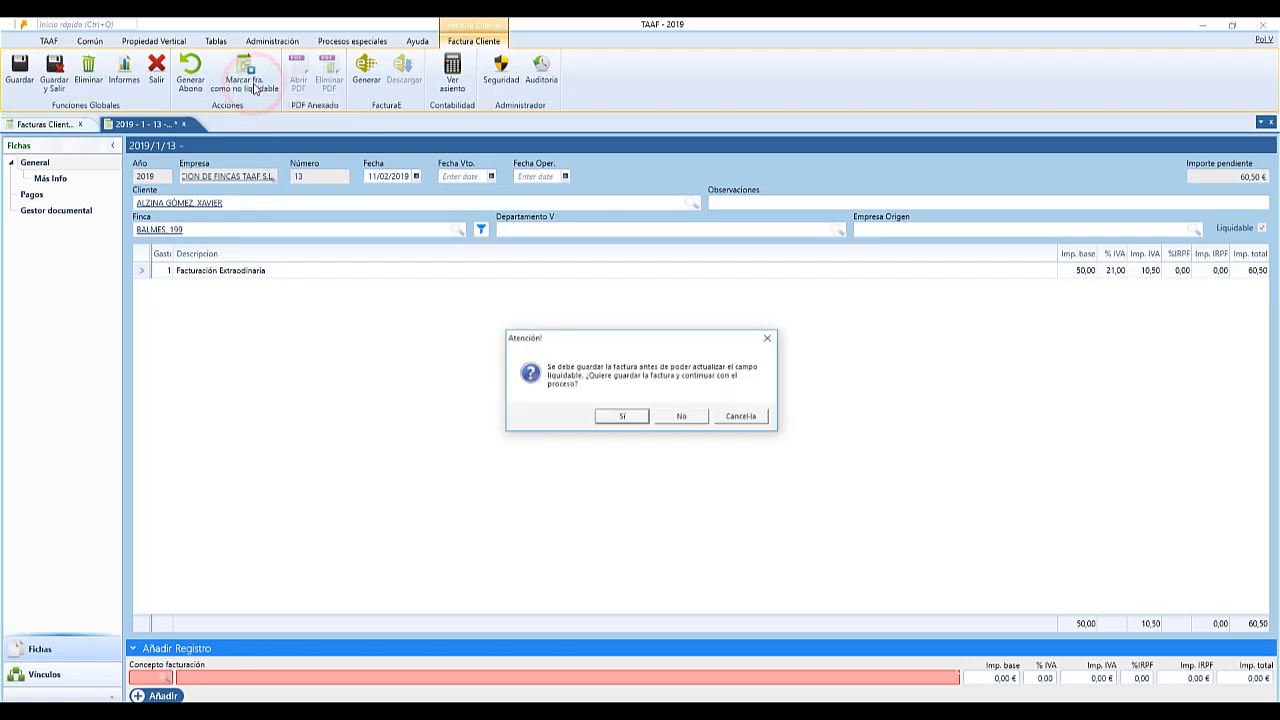
click(622, 418)
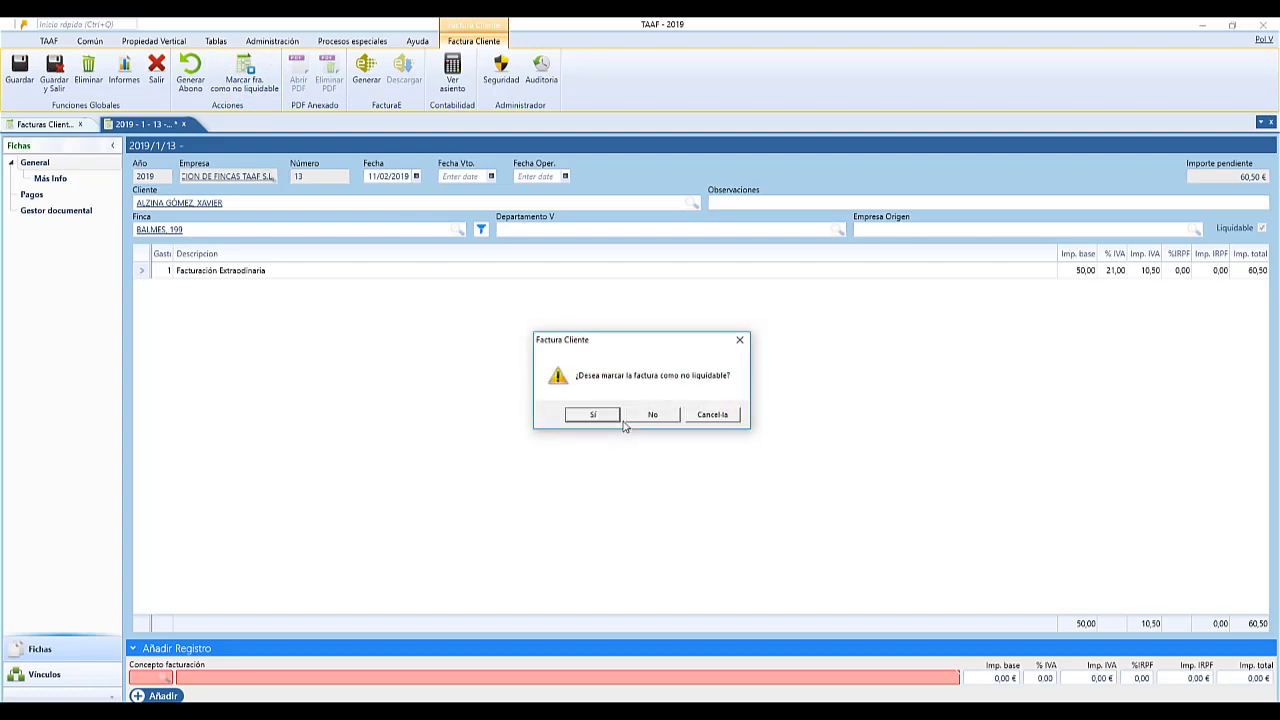
click(577, 415)
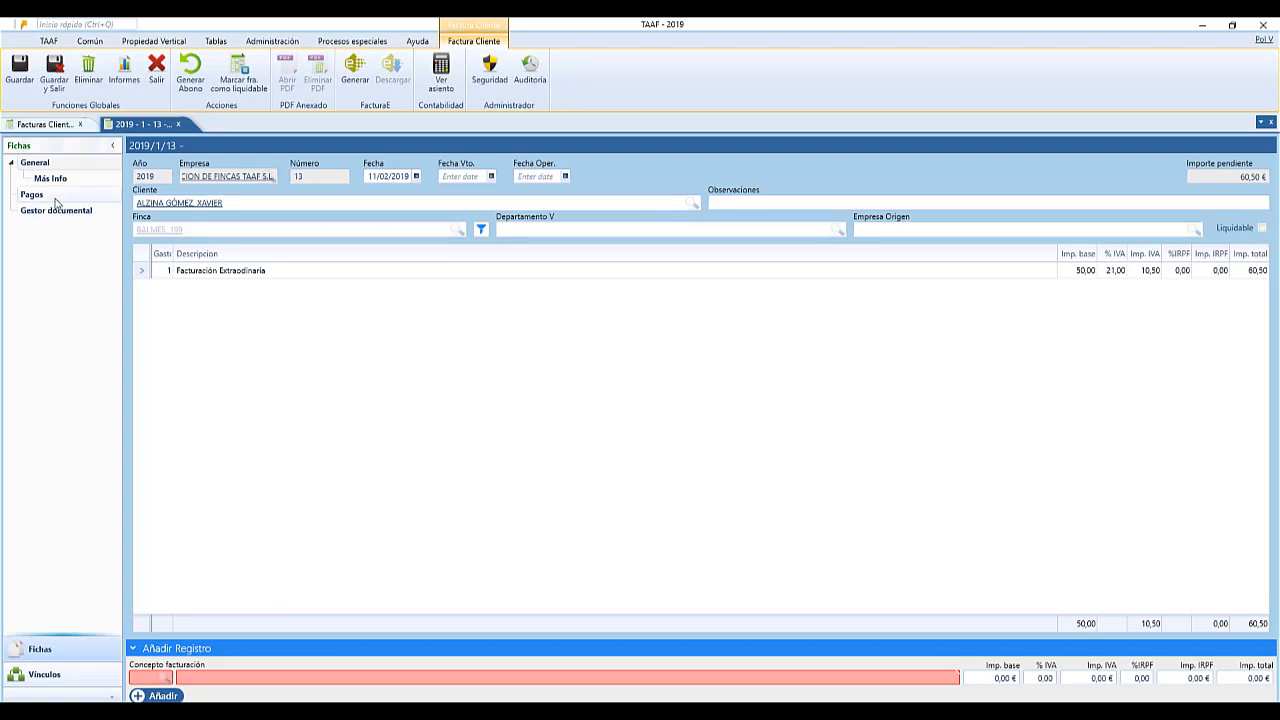
click(55, 70)
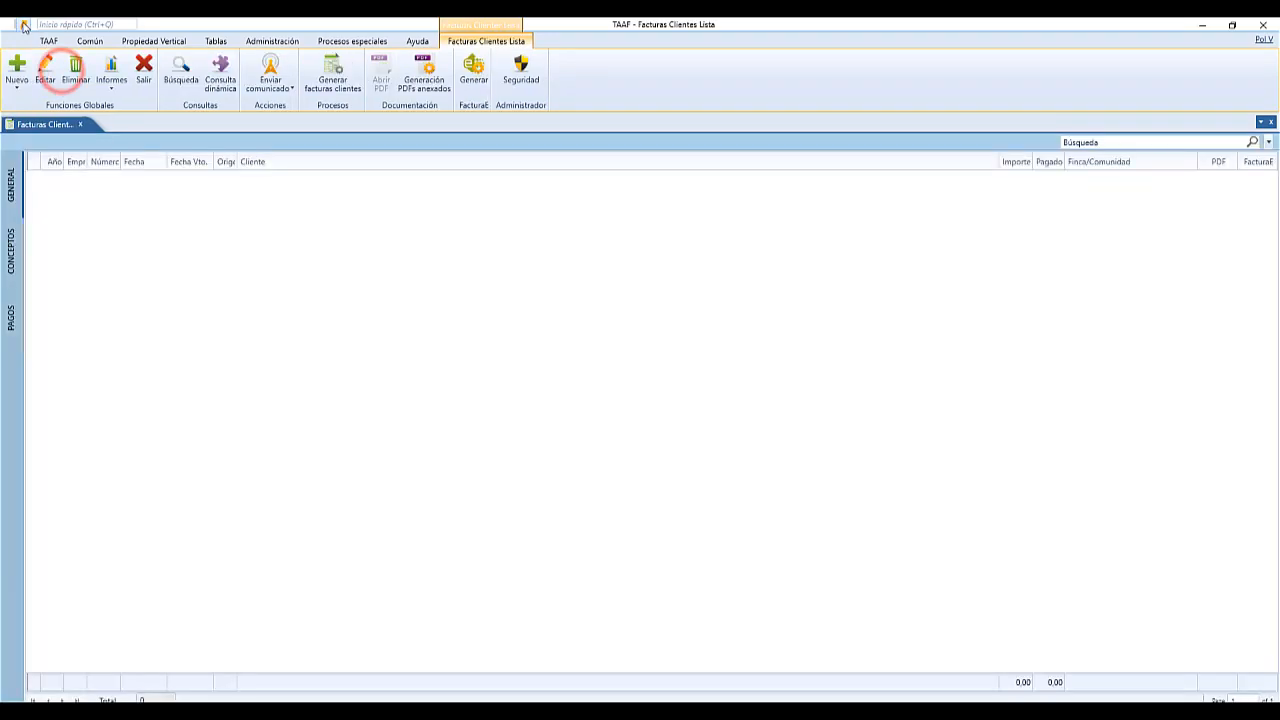
click(23, 24)
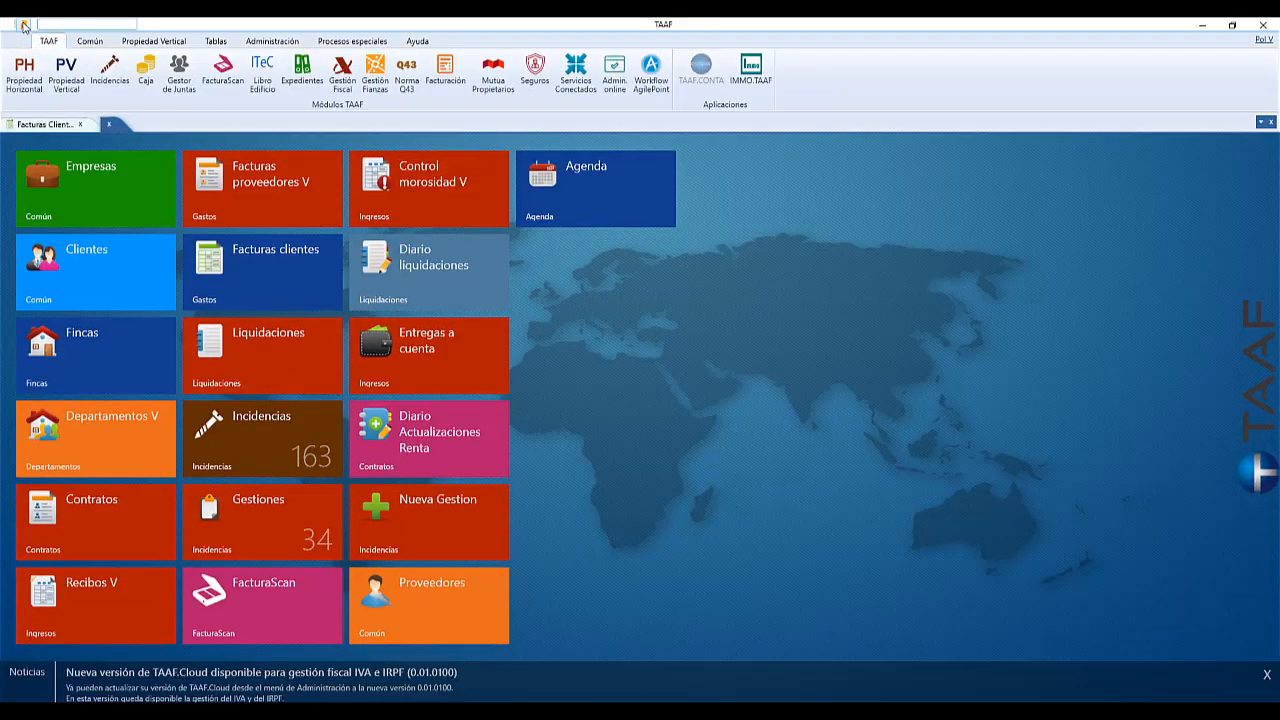